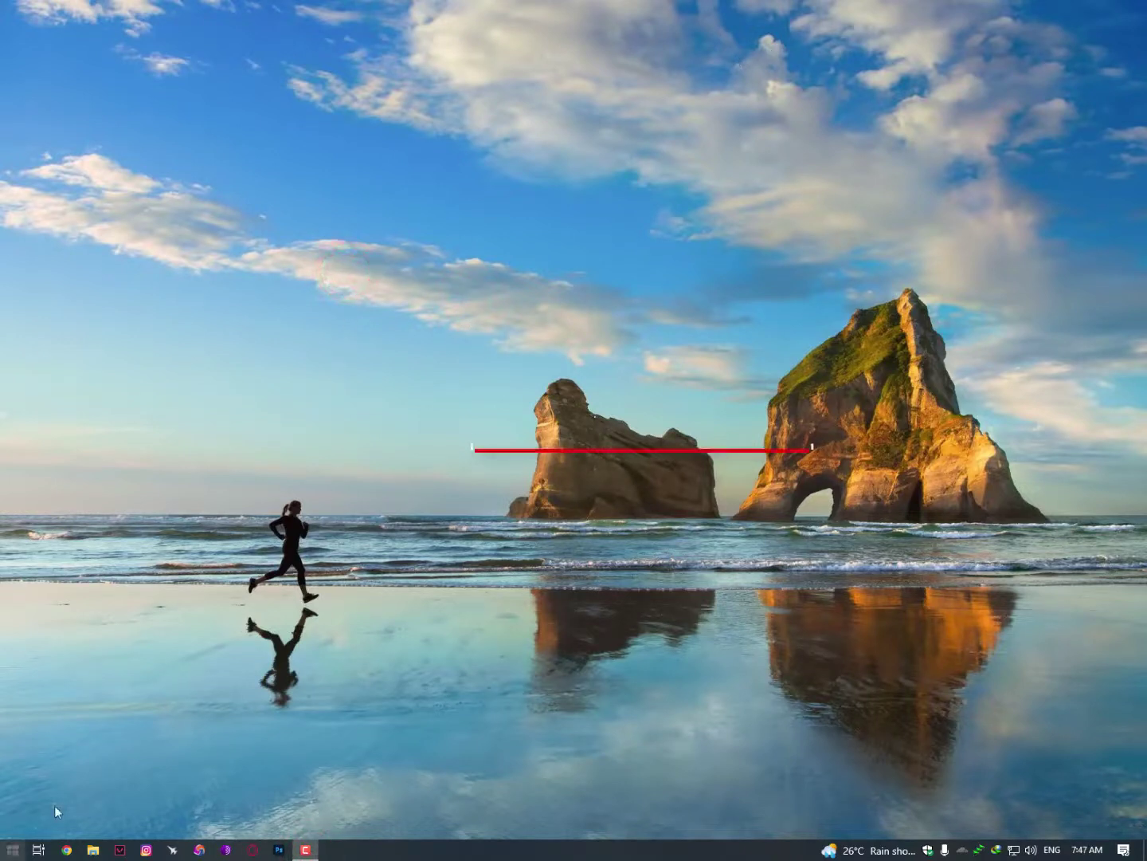
Open the Compressed folder inside Downloads in File Explorer, dismiss the download dialog and refresh the file list.
left_click(11, 850)
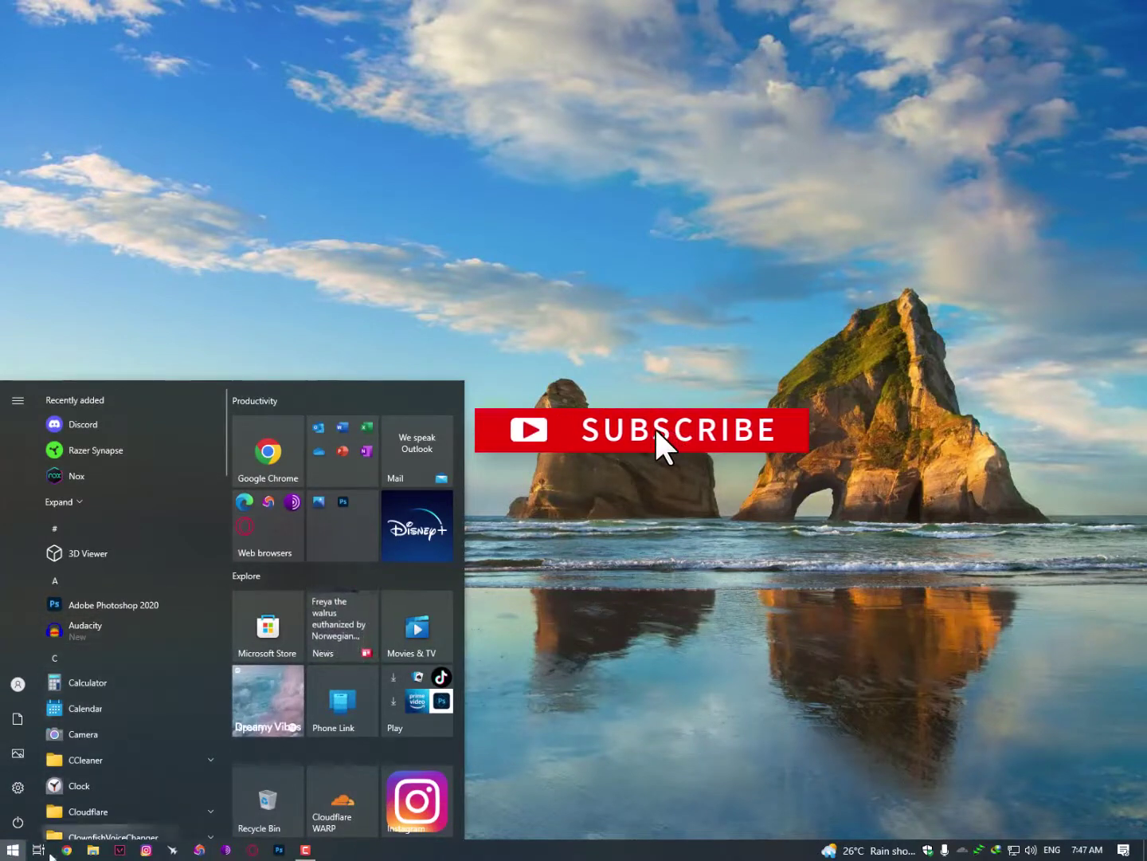
left_click(94, 850)
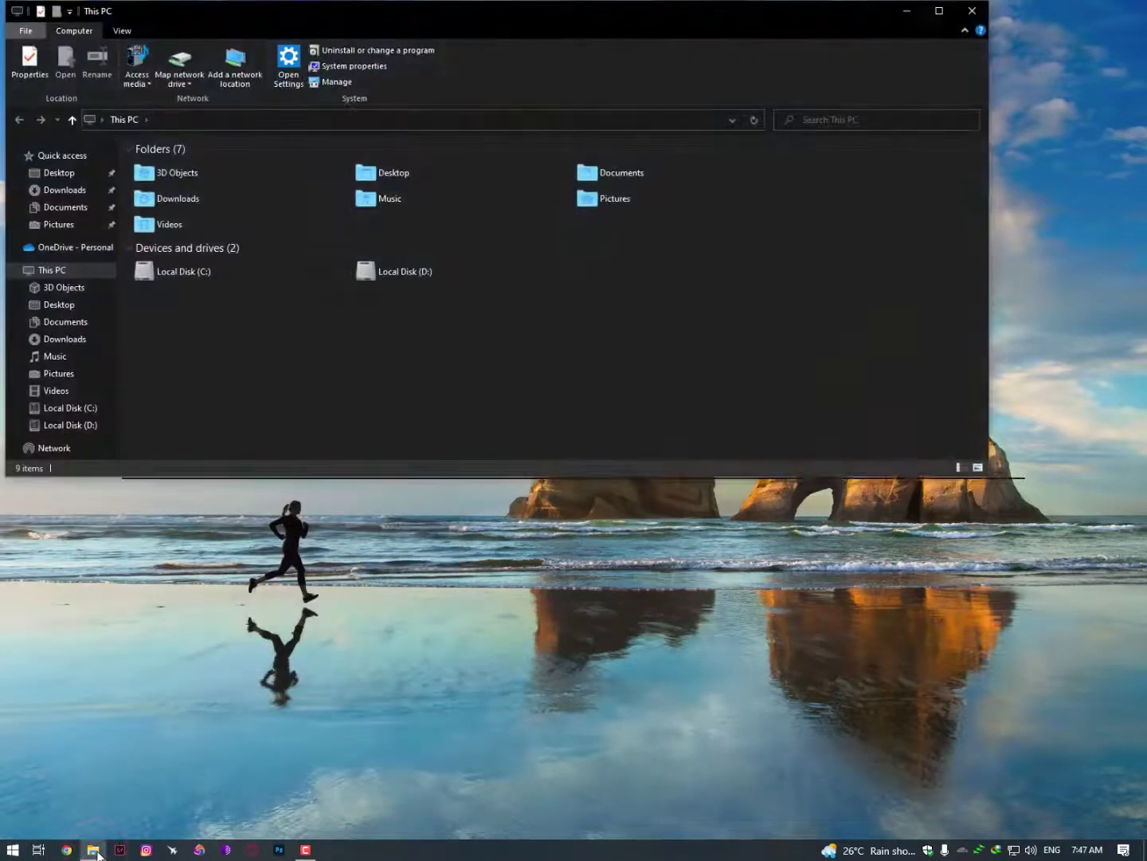
left_click_drag(395, 13, 456, 121)
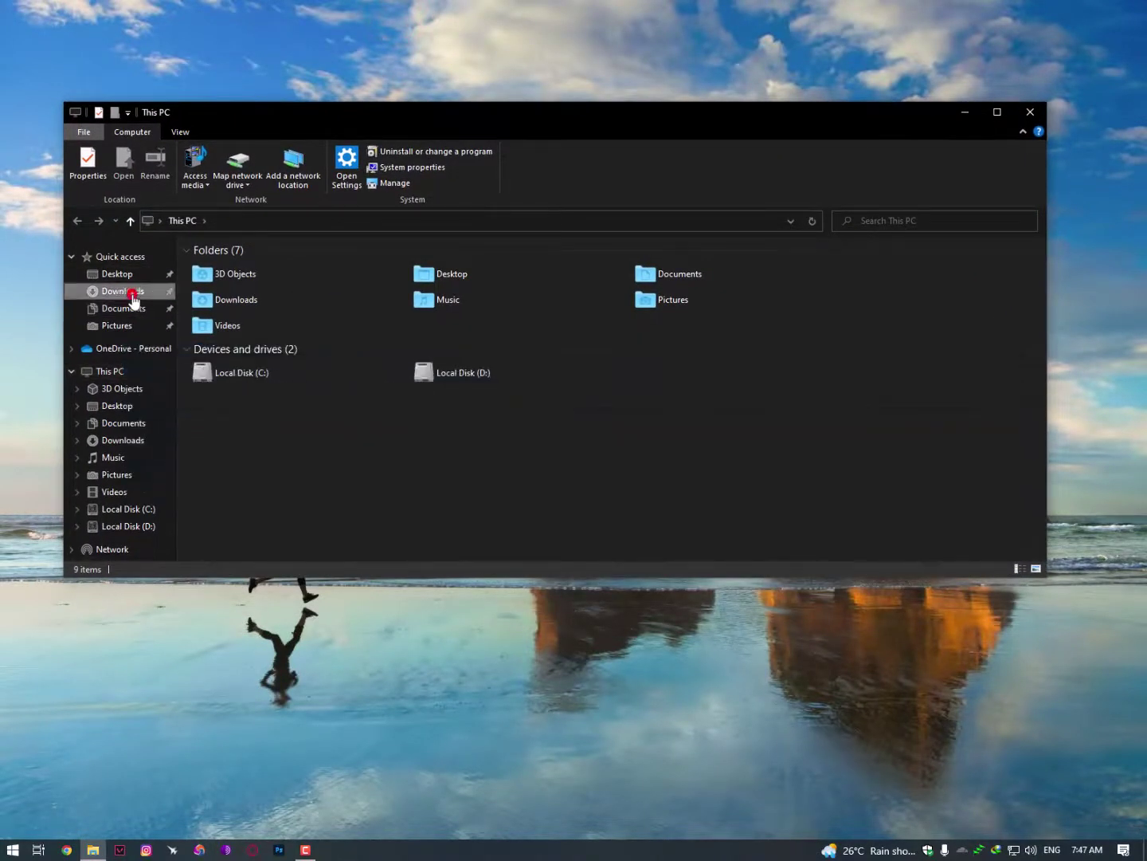
left_click(126, 291)
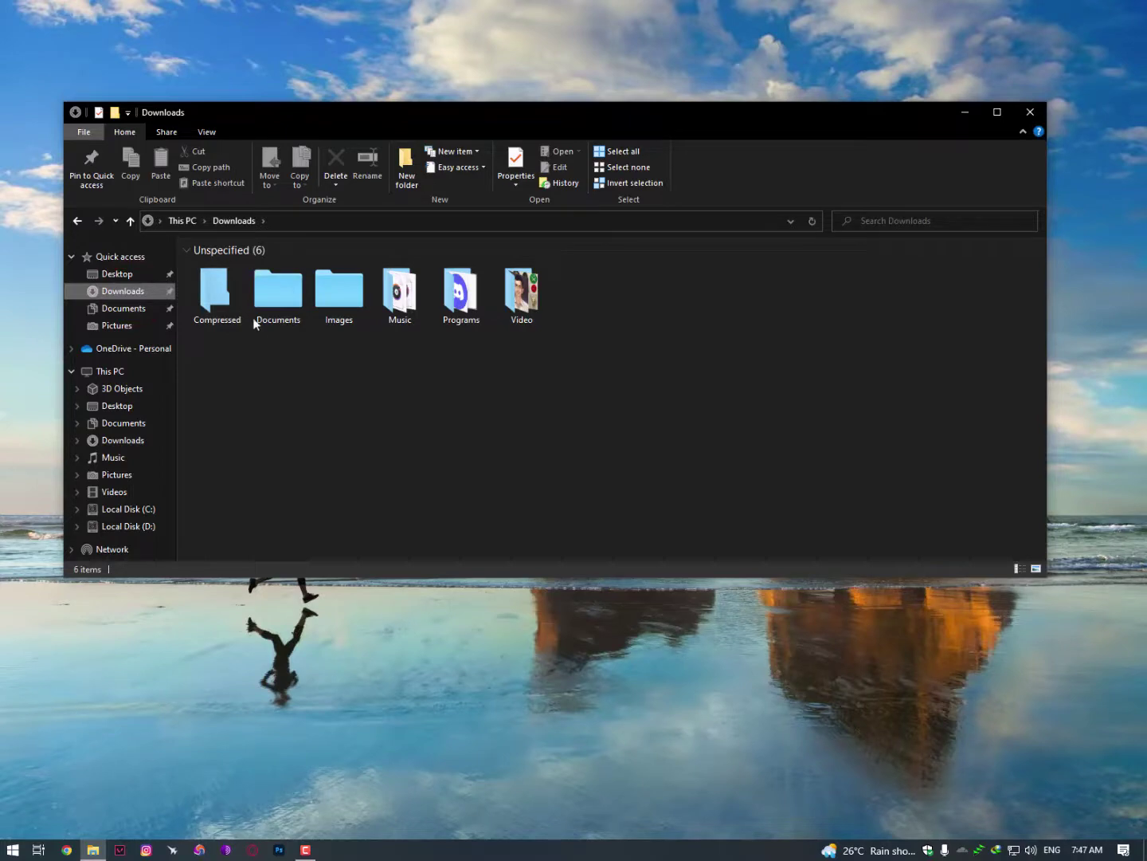
double_click(224, 300)
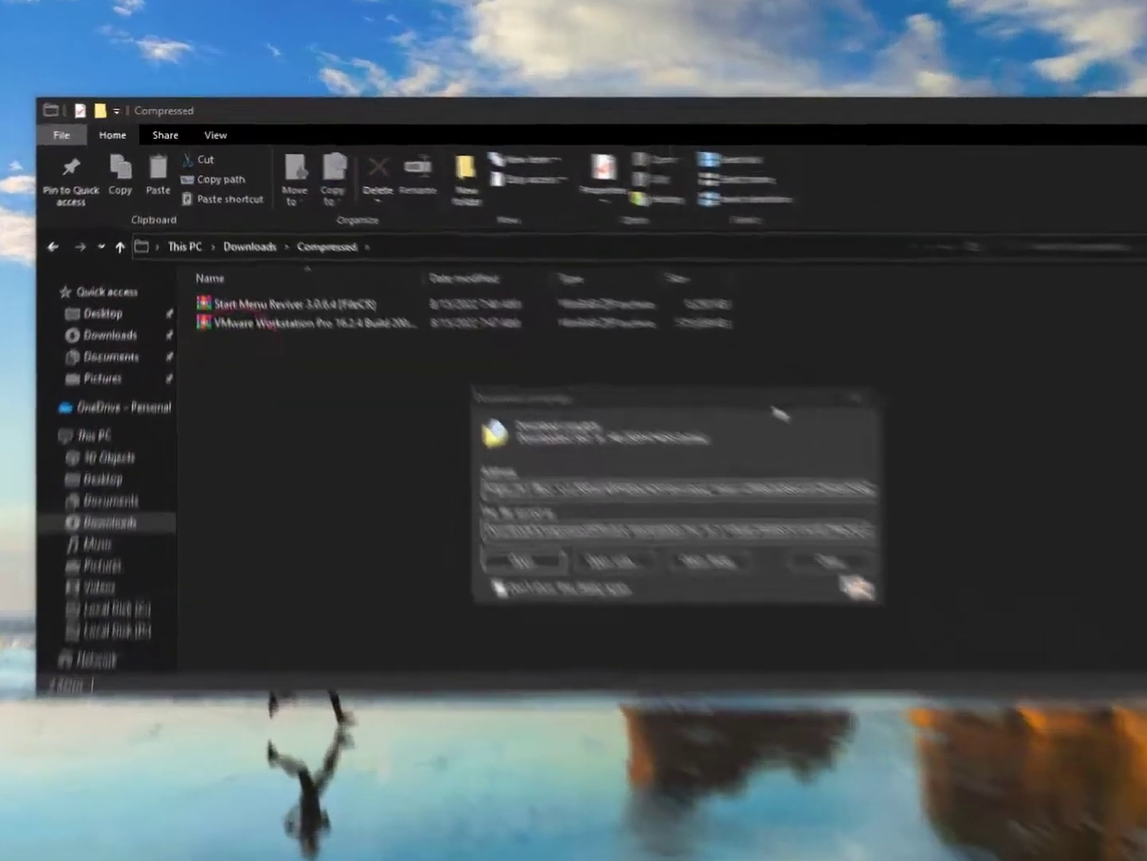
left_click(656, 348)
right_click(287, 434)
left_click(344, 518)
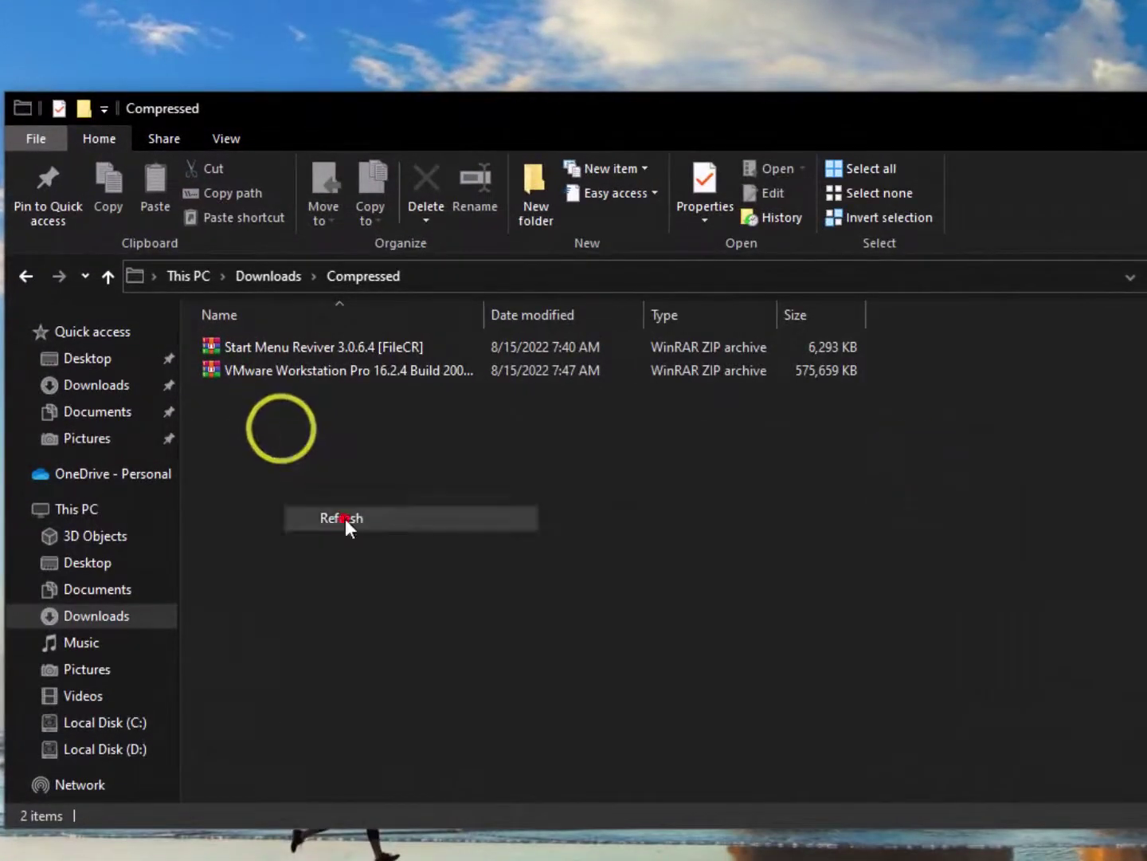
Extract the Start Menu Reviver 3.0.6.4 [FileCR] archive into a folder of the same name.
left_click(272, 344)
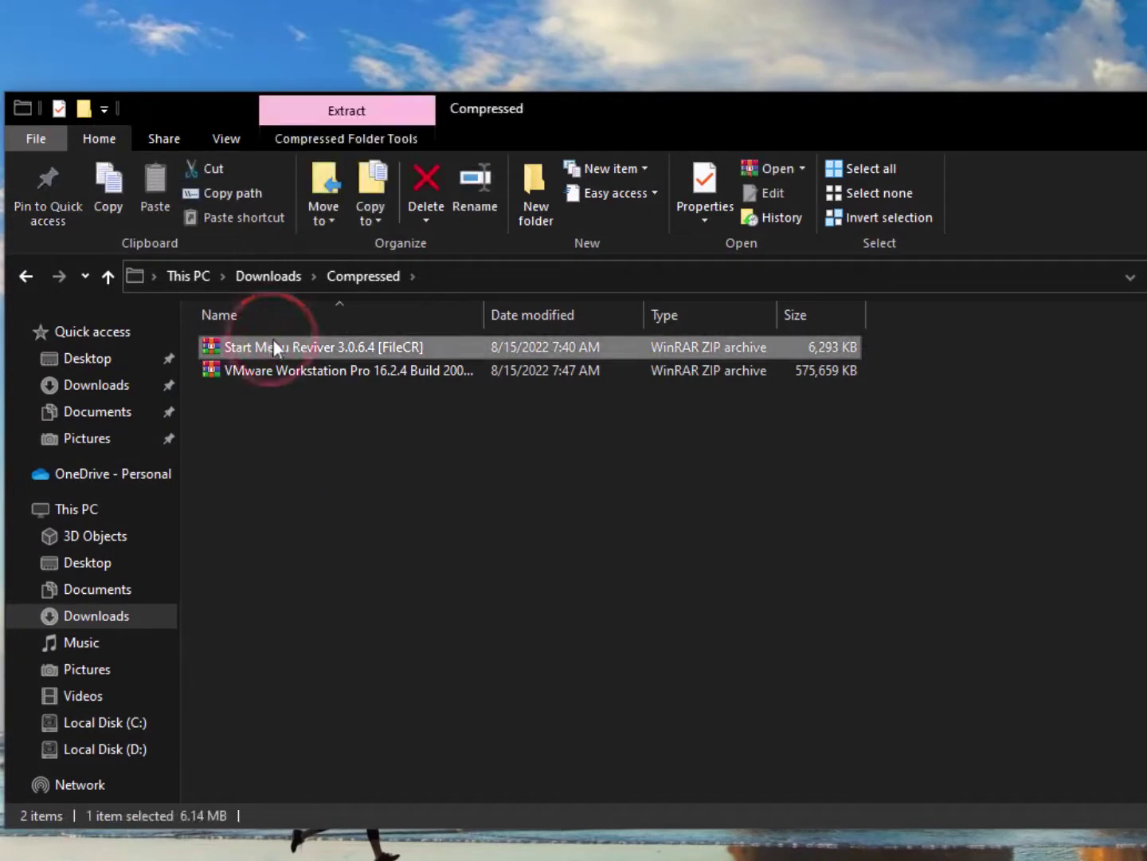
right_click(286, 342)
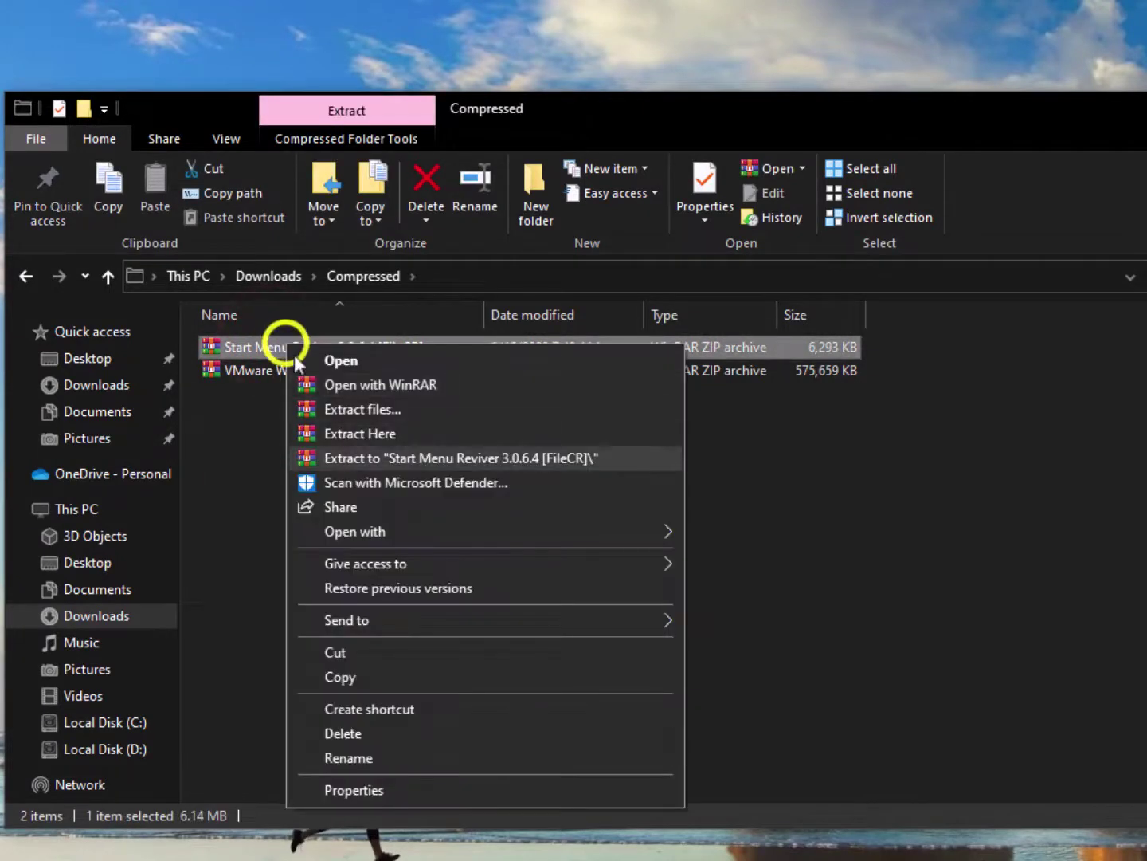
left_click(366, 457)
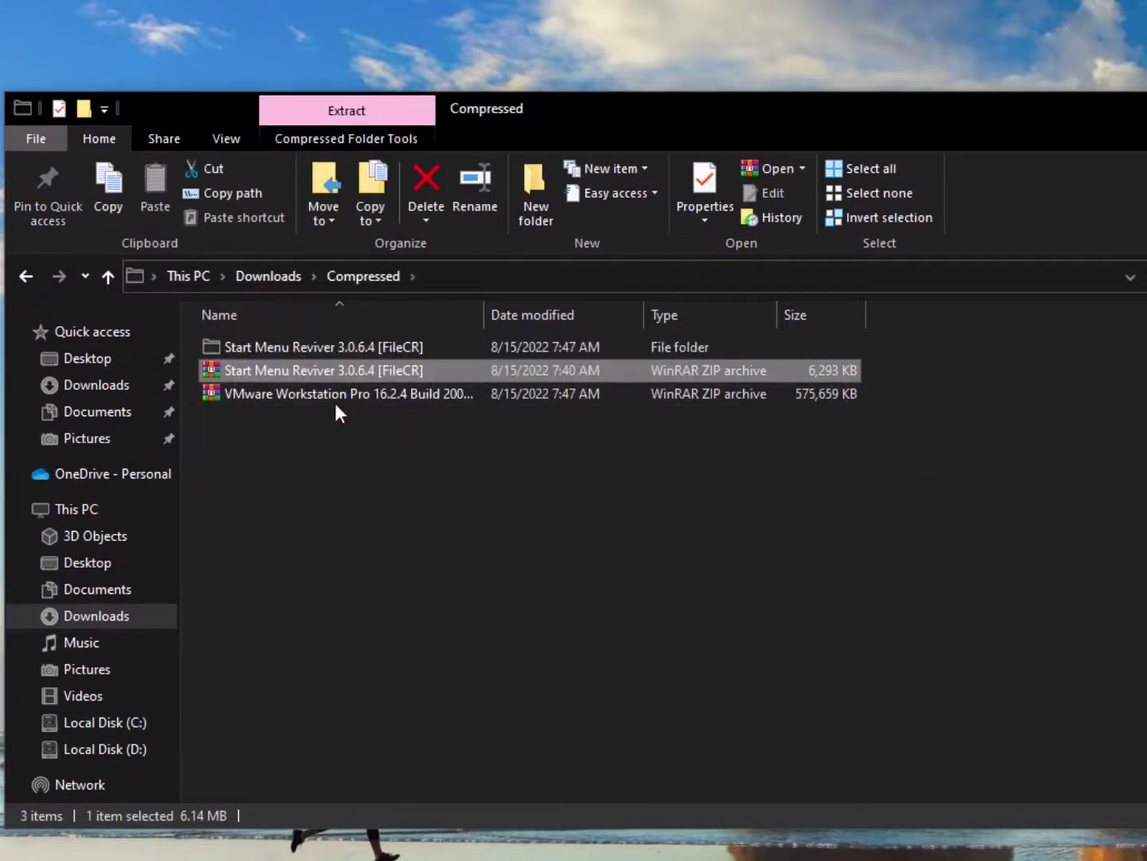
Run the Start Menu Reviver 3.0.6.4 installer from the extracted folder.
left_click(310, 344)
double_click(311, 344)
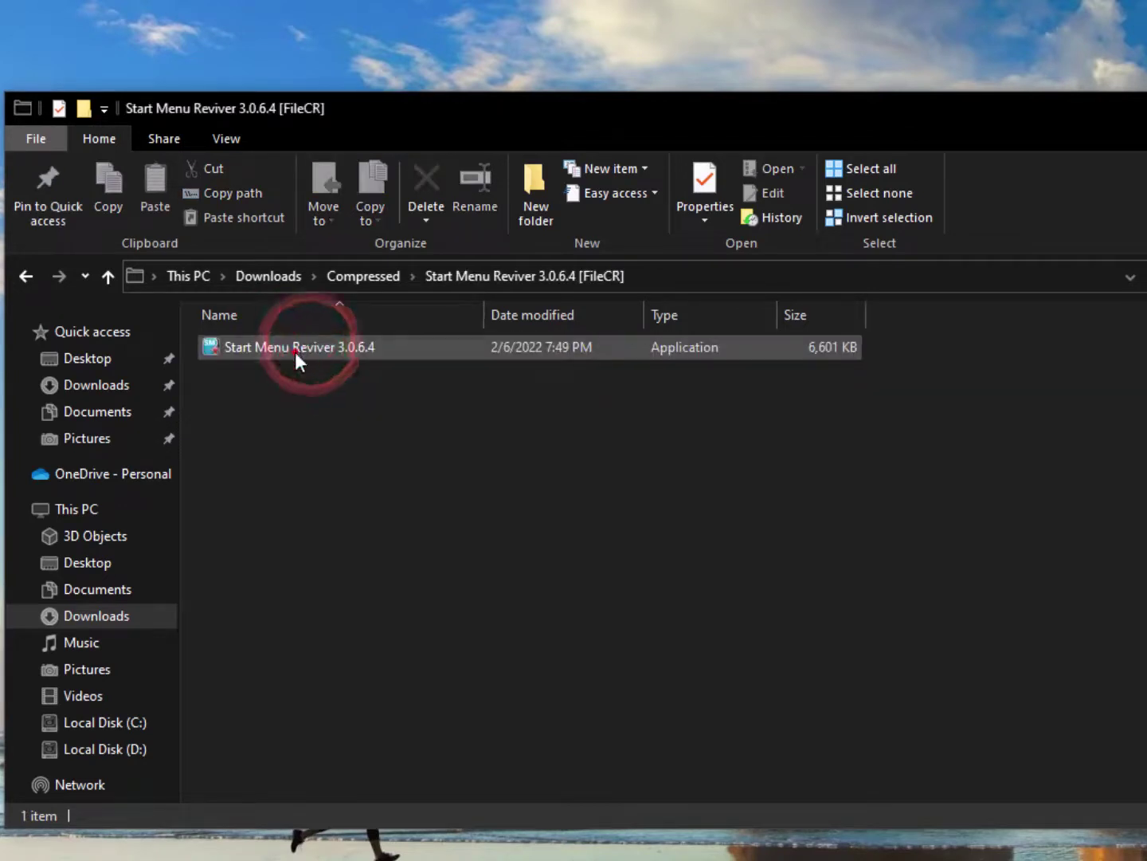
left_click(295, 352)
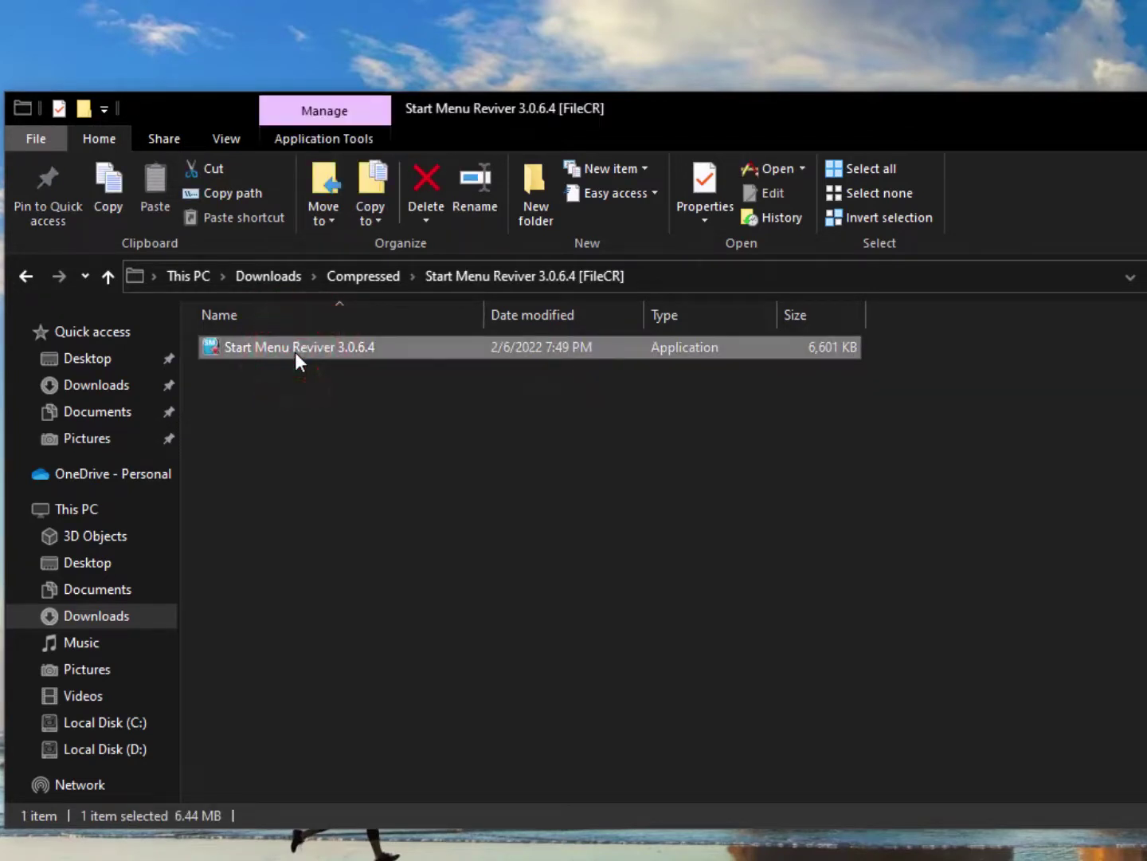
double_click(295, 351)
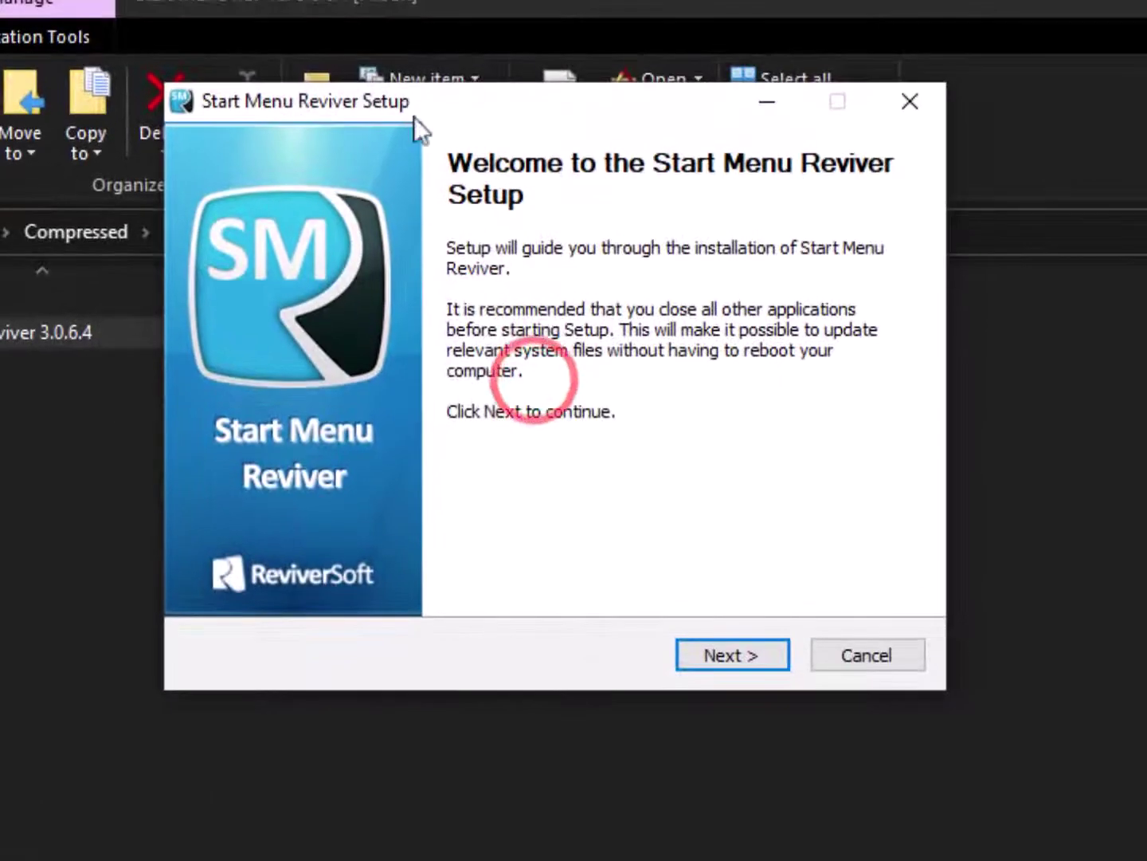
Install Start Menu Reviver with its license terms accepted, finish the setup and close the leftover File Explorer and browser windows.
left_click(728, 655)
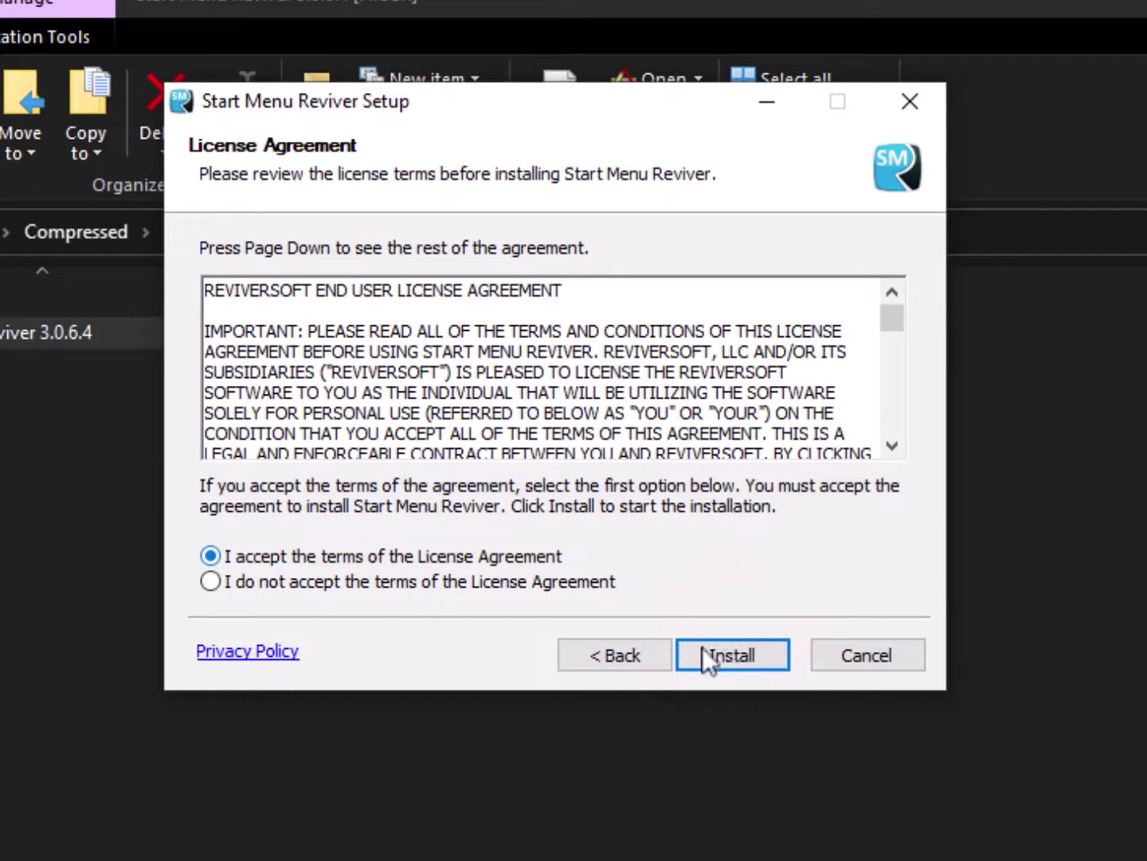
left_click(692, 656)
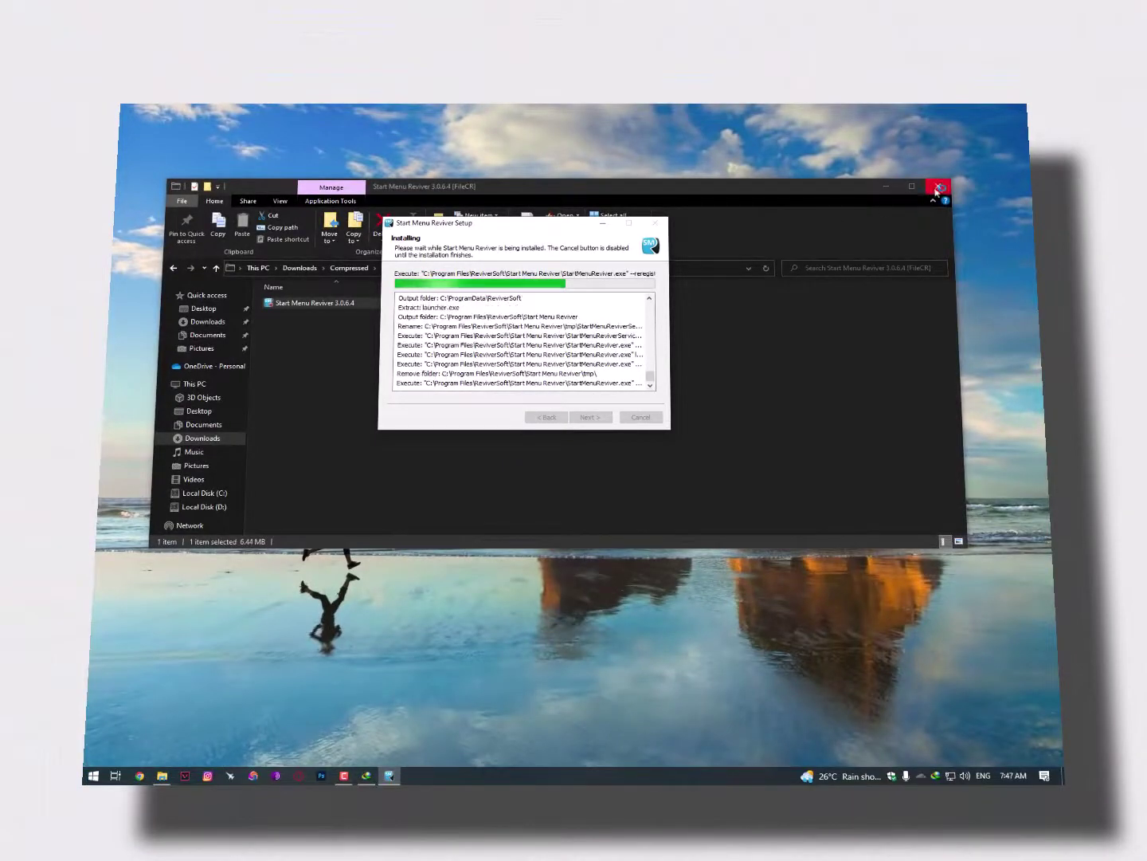
left_click(940, 185)
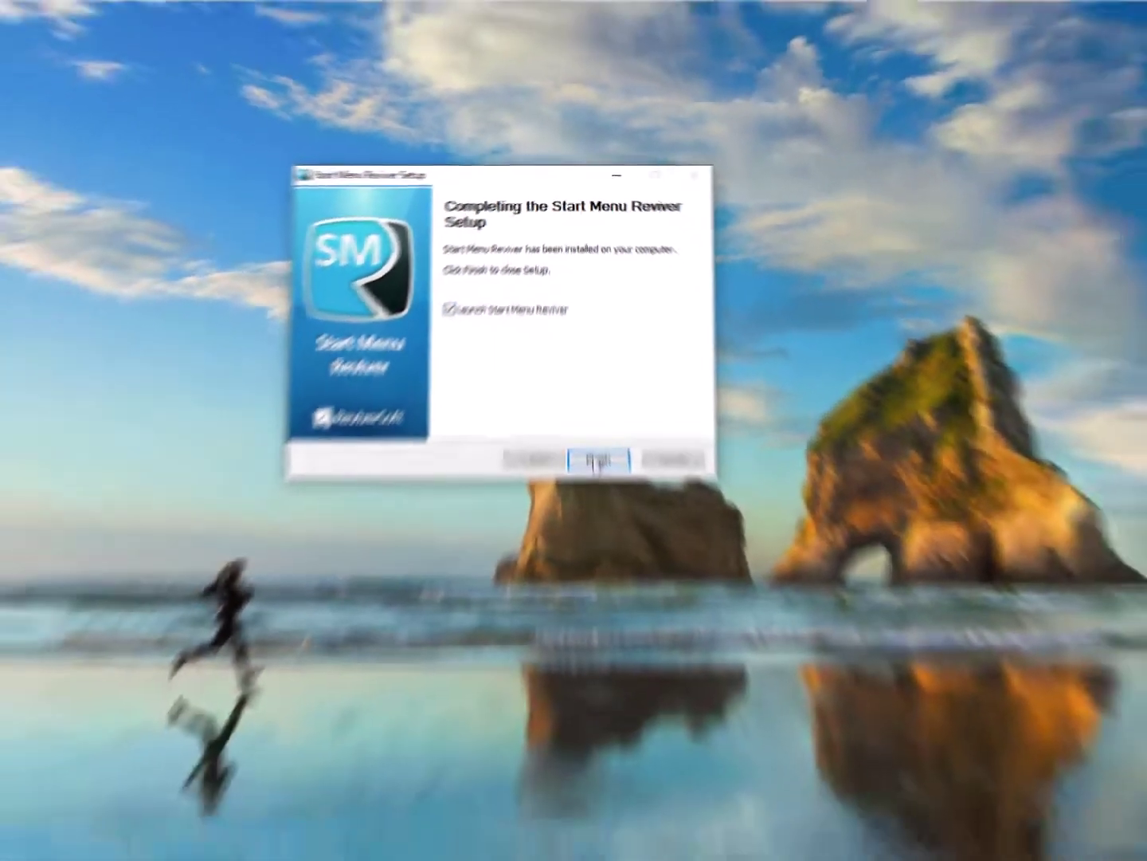
left_click(611, 607)
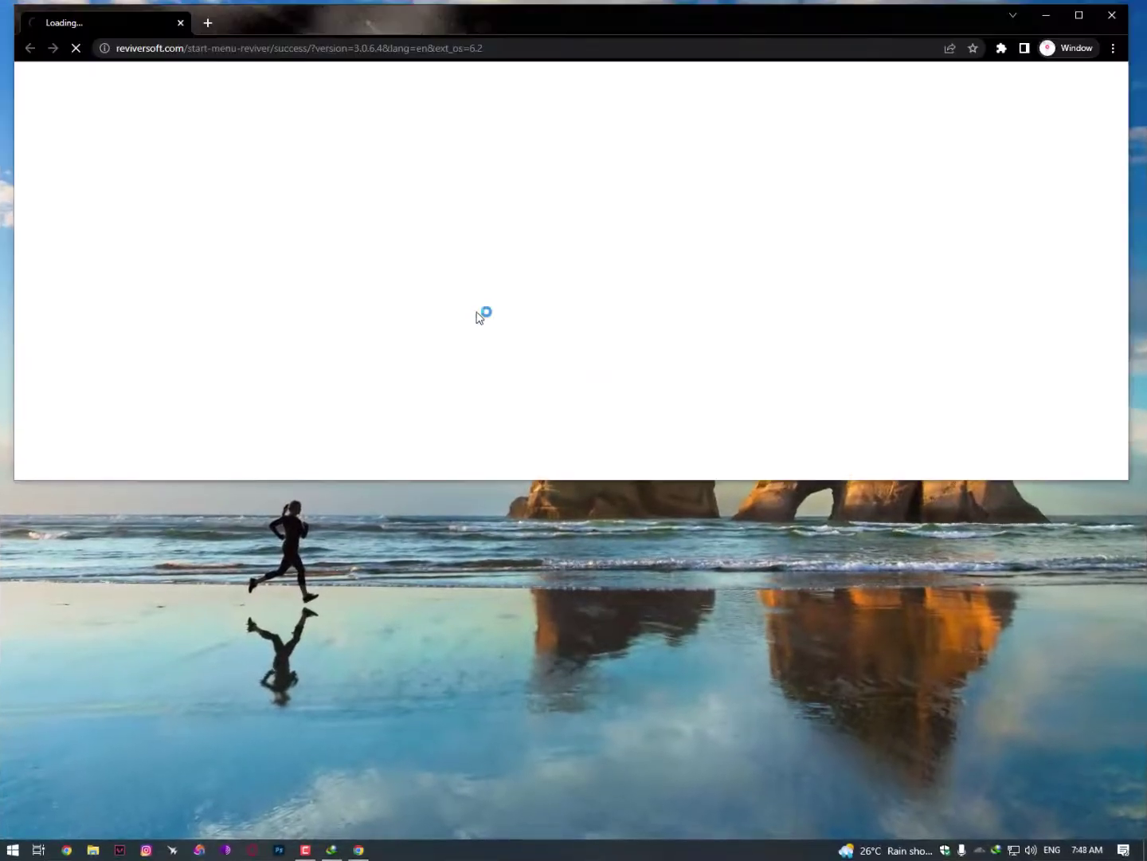
left_click(183, 23)
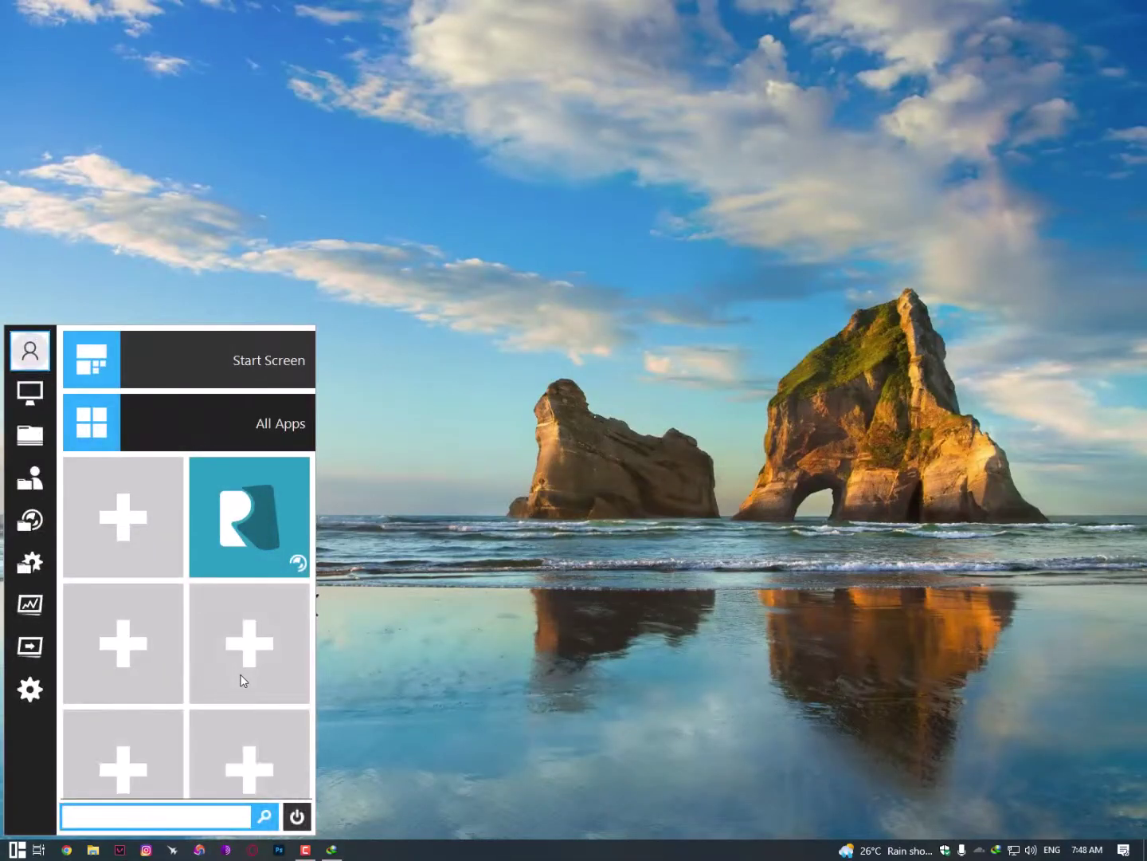
Examine the tiles of the new start menu and its list of desktop apps.
scroll(243, 679, "down", 5)
scroll(243, 680, "up", 5)
scroll(278, 523, "down", 5)
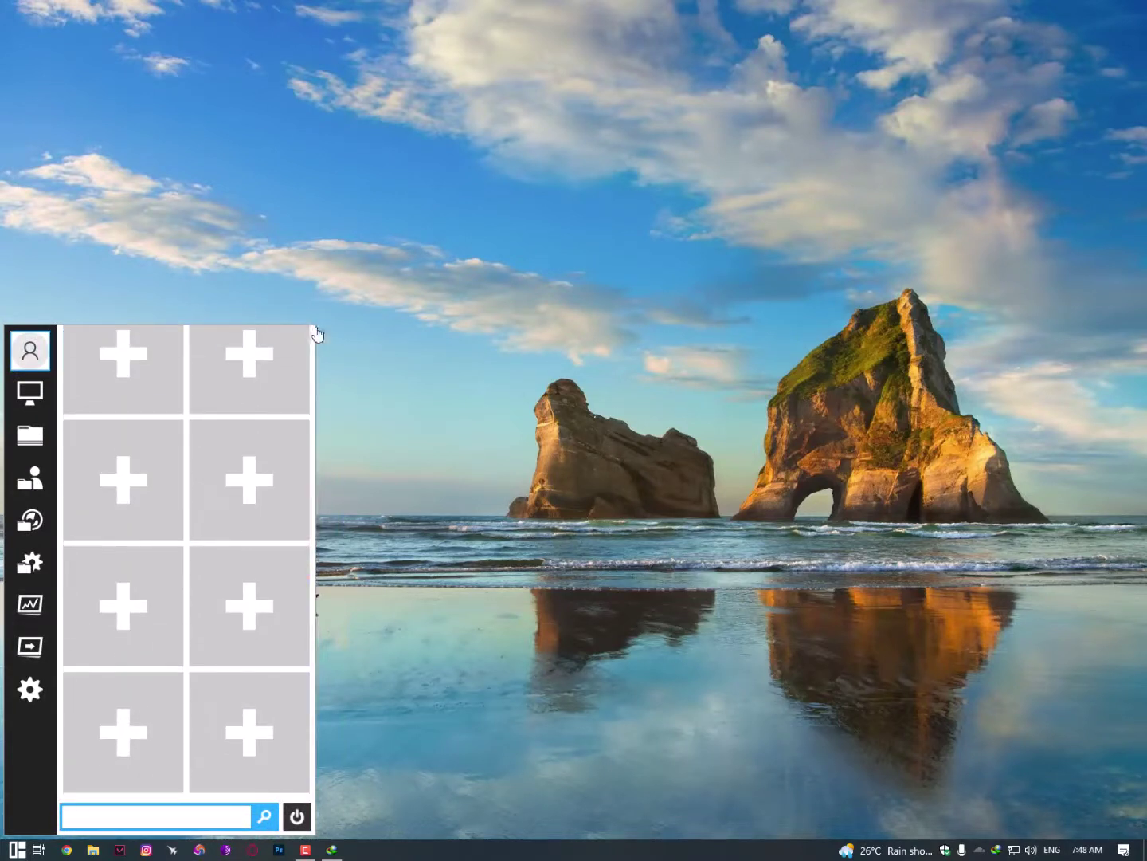
left_click(316, 326)
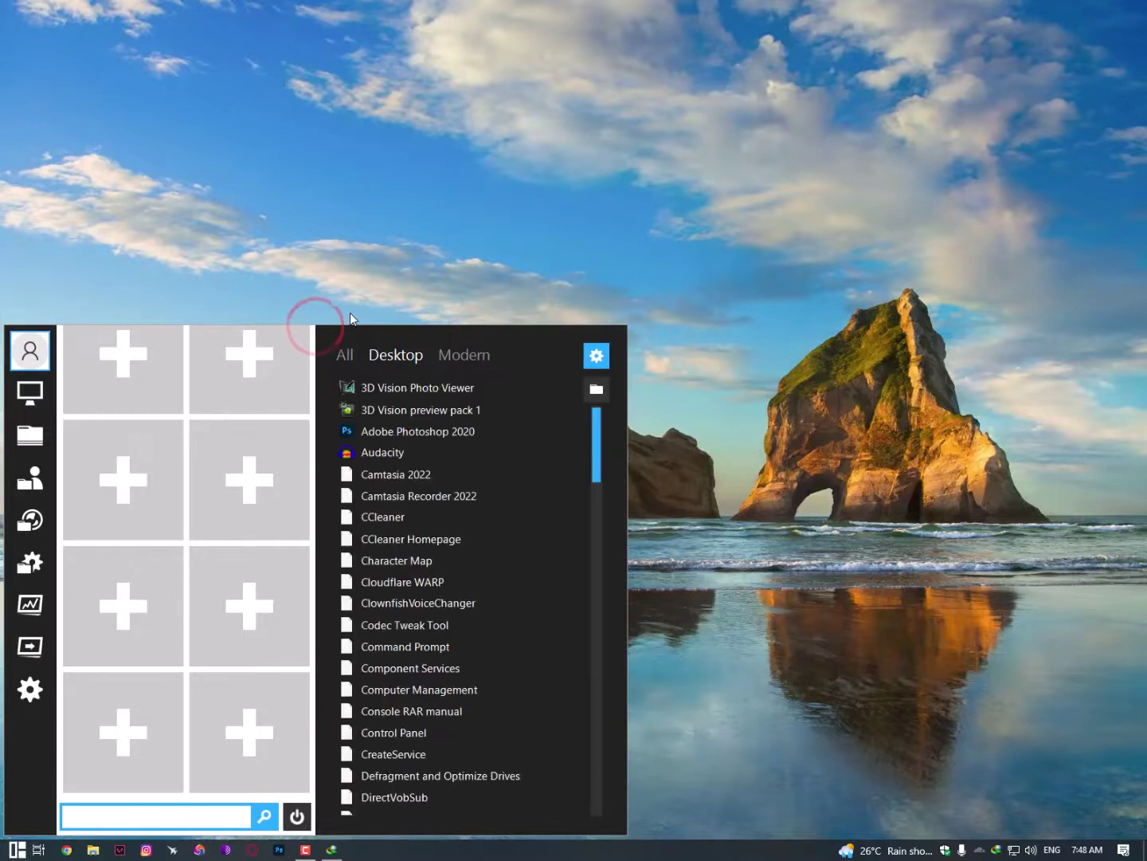
left_click(345, 271)
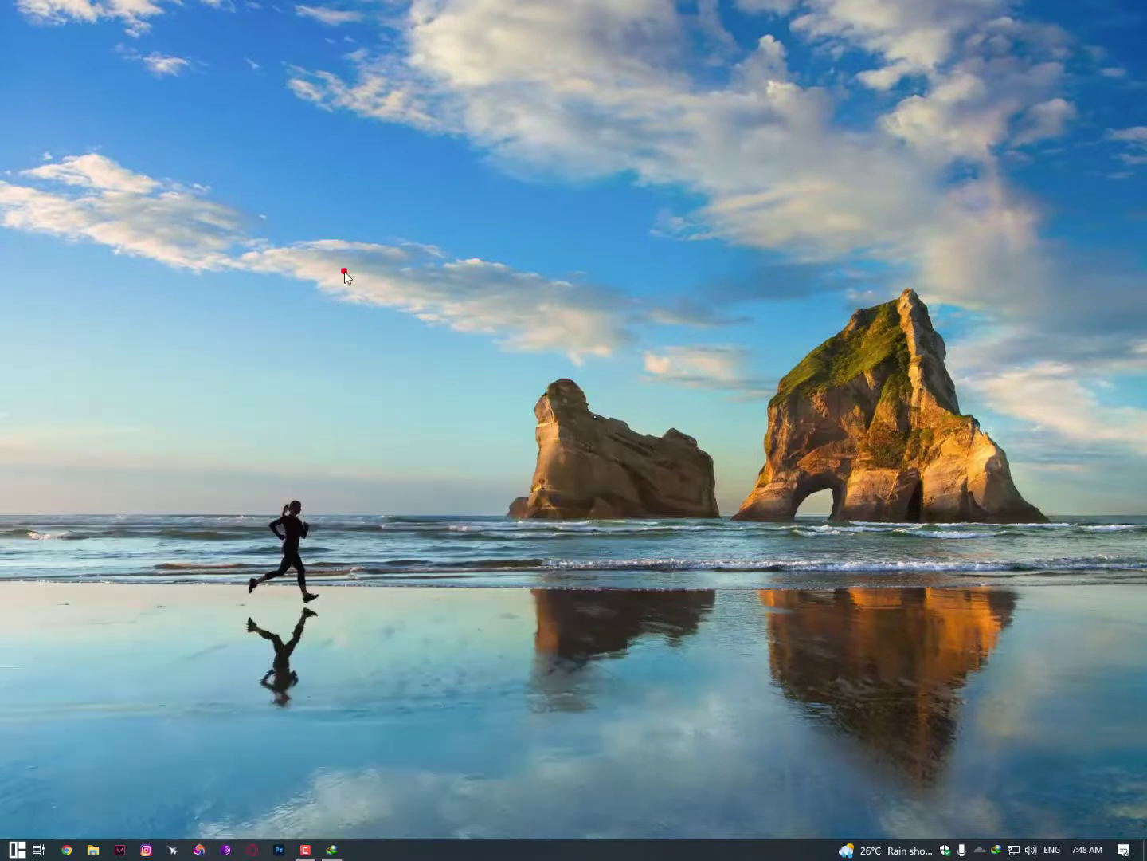
left_click(14, 849)
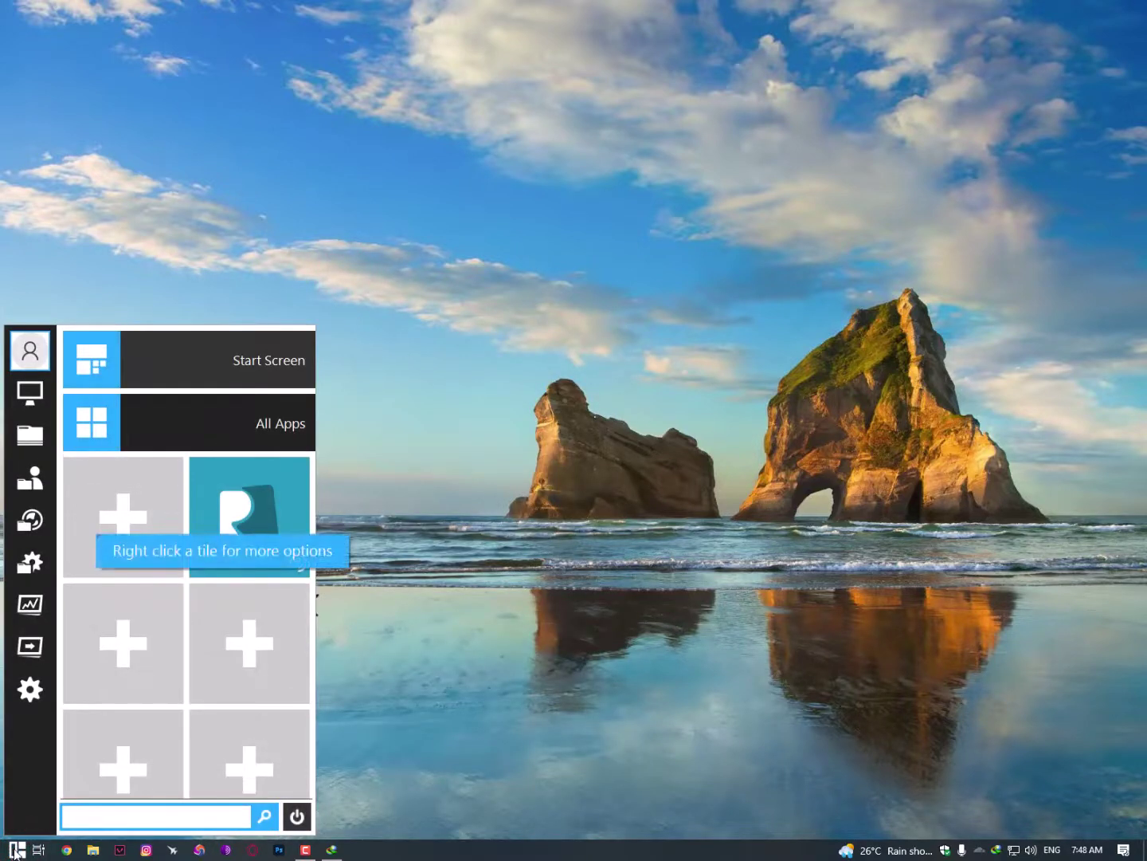
scroll(128, 710, "down", 4)
scroll(212, 608, "up", 4)
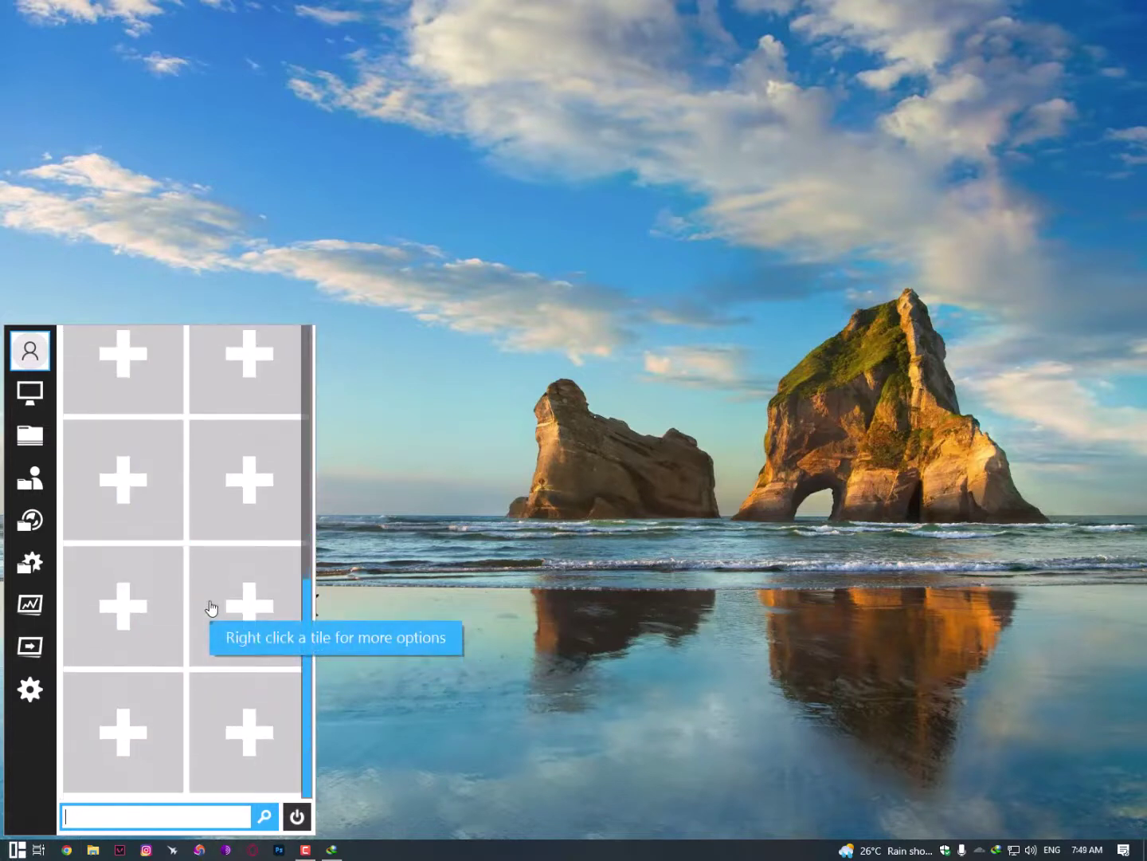
left_click(212, 608)
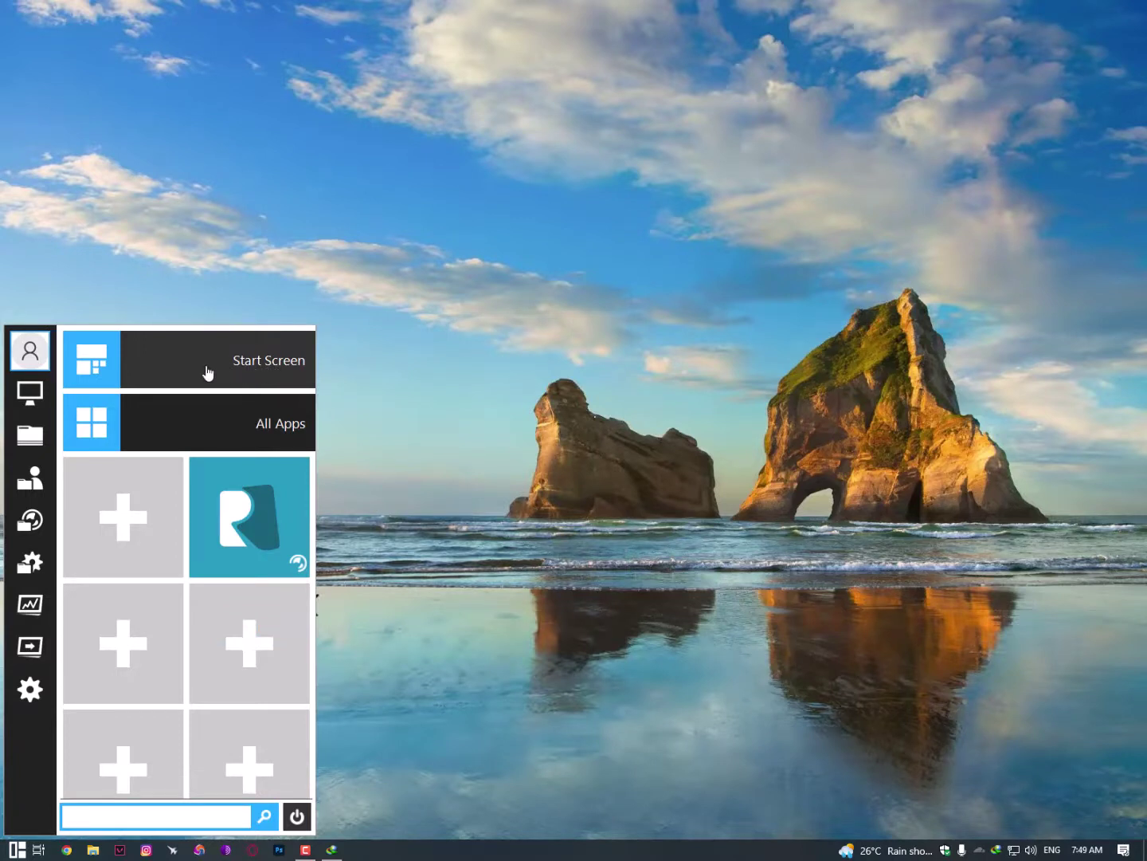
left_click(254, 427)
scroll(384, 627, "down", 4)
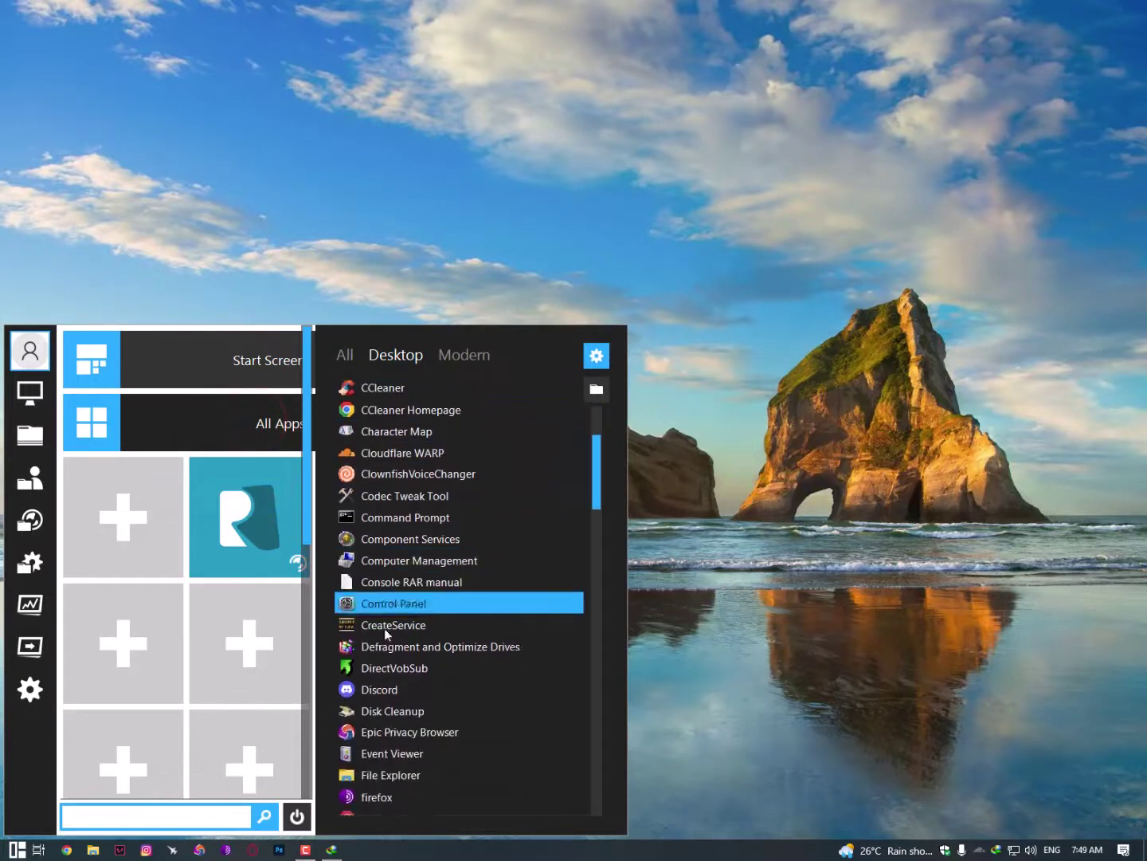
scroll(384, 630, "down", 8)
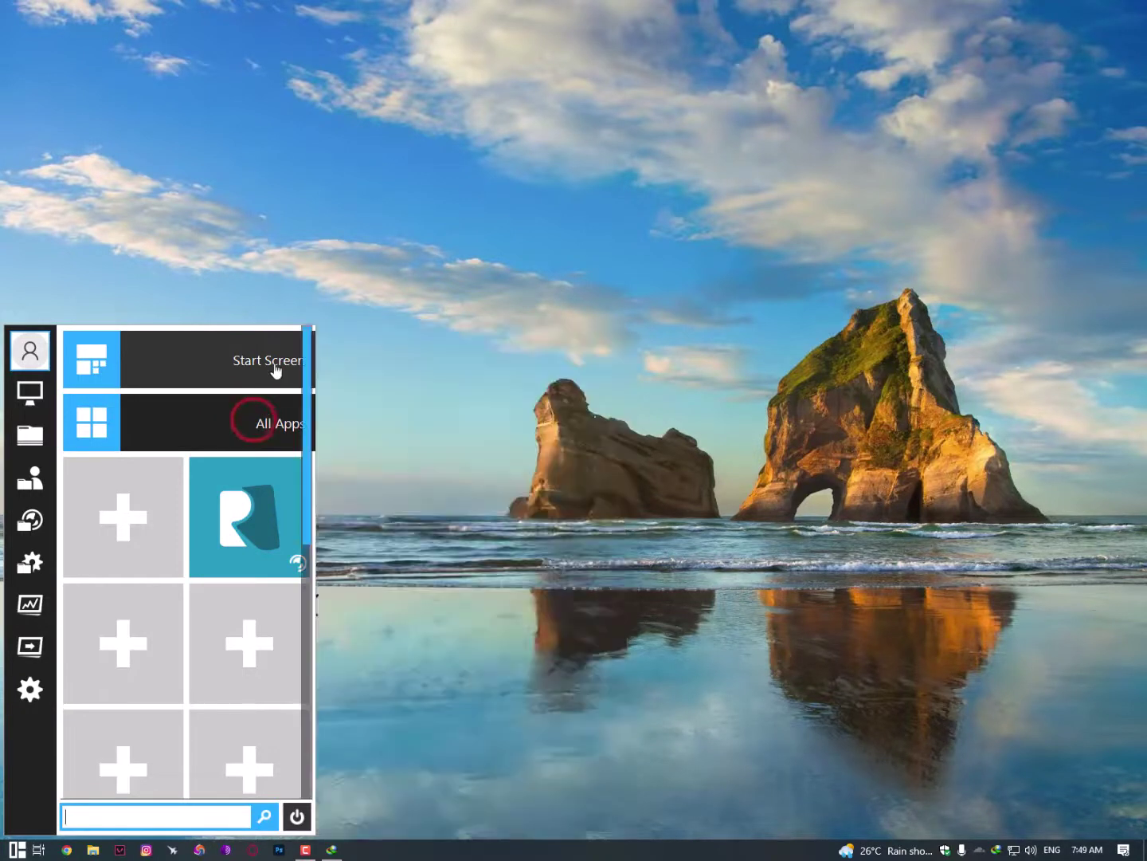
Try the Start Screen entry and the computer shortcut of the new menu, closing the window that opens.
left_click(274, 366)
left_click(16, 850)
left_click(177, 358)
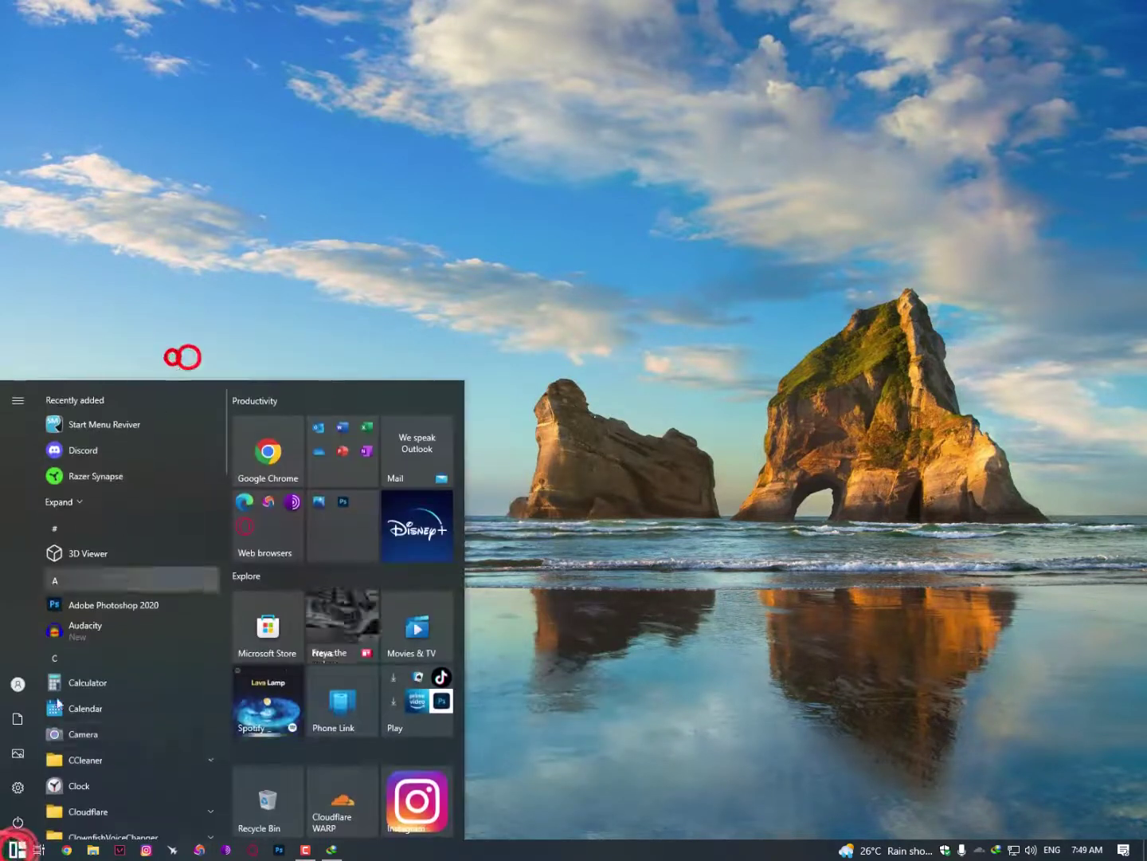
left_click(14, 849)
left_click(28, 400)
left_click(1021, 112)
Open the properties of the first empty tile and browse to the Program Files folder for its shortcut.
left_click(15, 849)
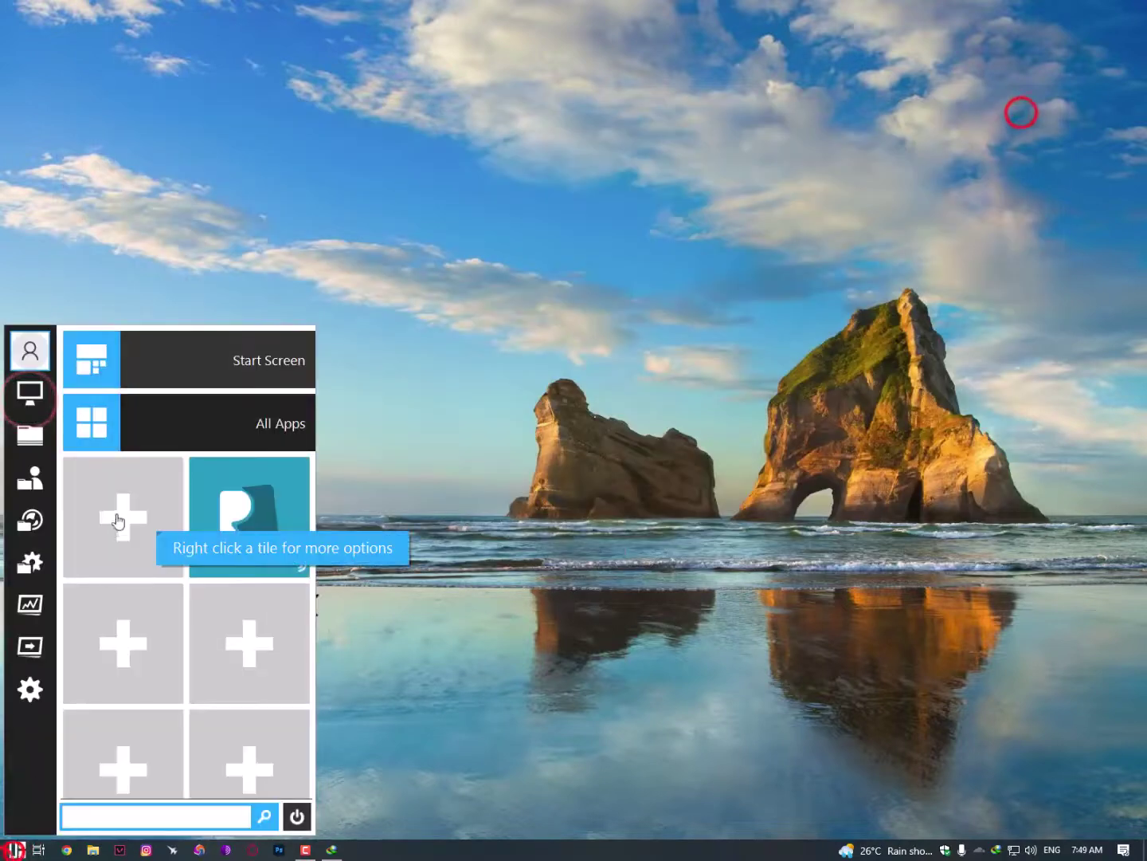
left_click(116, 513)
left_click(377, 470)
right_click(124, 506)
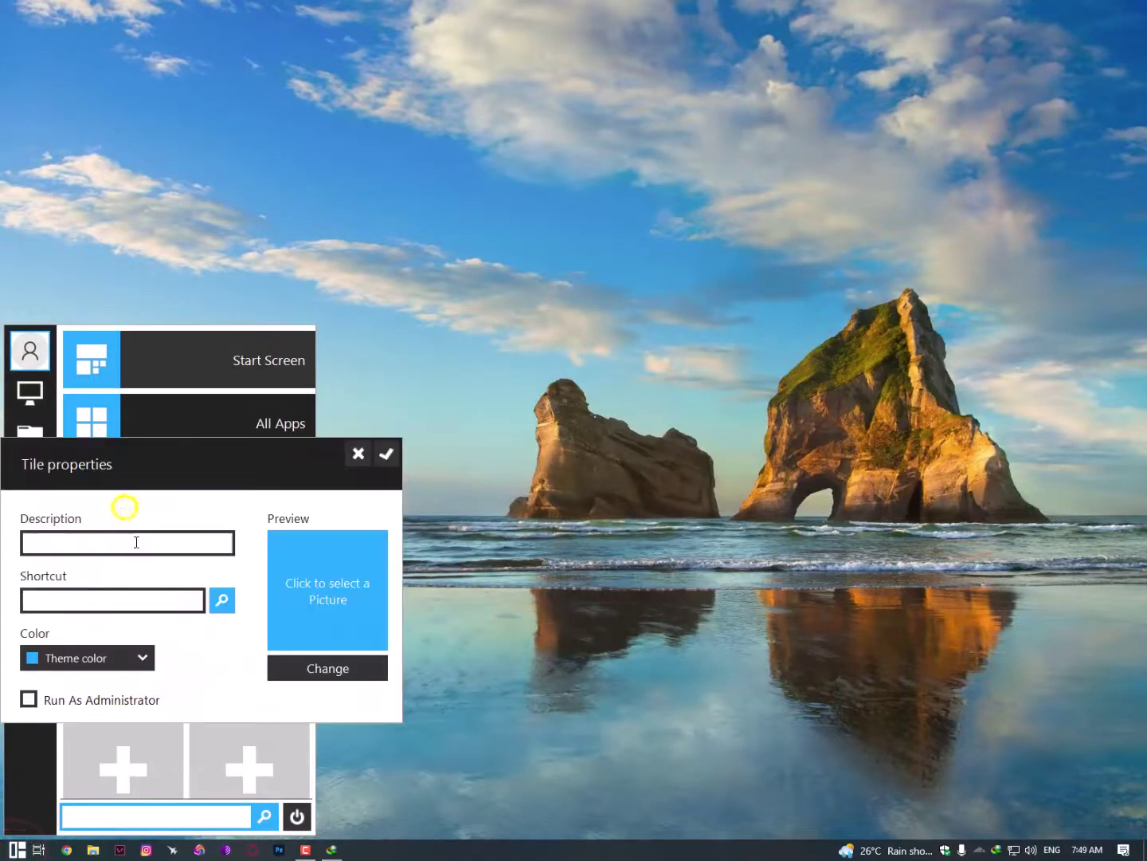
left_click(215, 598)
left_click(53, 640)
double_click(154, 635)
double_click(151, 553)
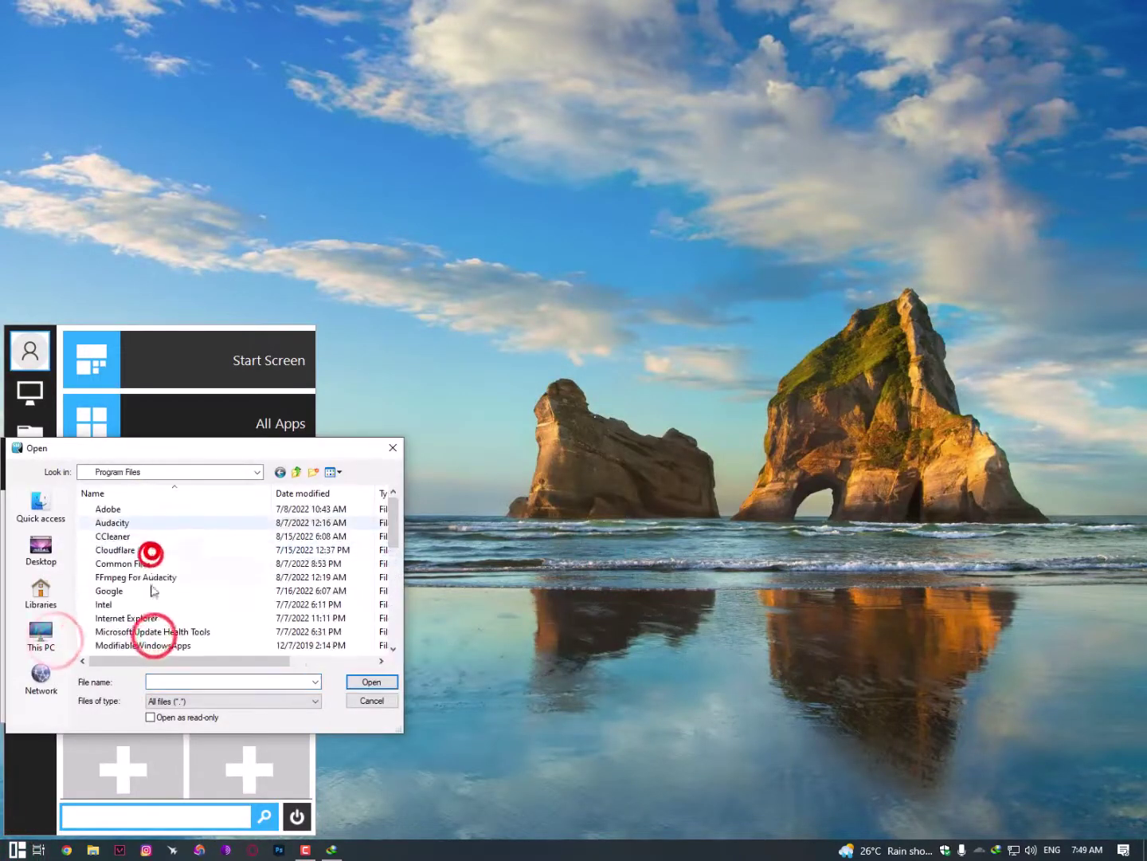
Set the tile's shortcut to the Camtasia recorder program in the TechSmith folder.
scroll(152, 591, "down", 4)
left_click(150, 591)
scroll(149, 585, "down", 2)
double_click(125, 522)
double_click(126, 515)
scroll(127, 527, "down", 6)
scroll(136, 549, "up", 1)
left_click(140, 562)
left_click(368, 682)
Describe the tile as Recorder, set its color to light orange and save it, putting the Camtasia window away.
left_click(119, 538)
type("Recorder")
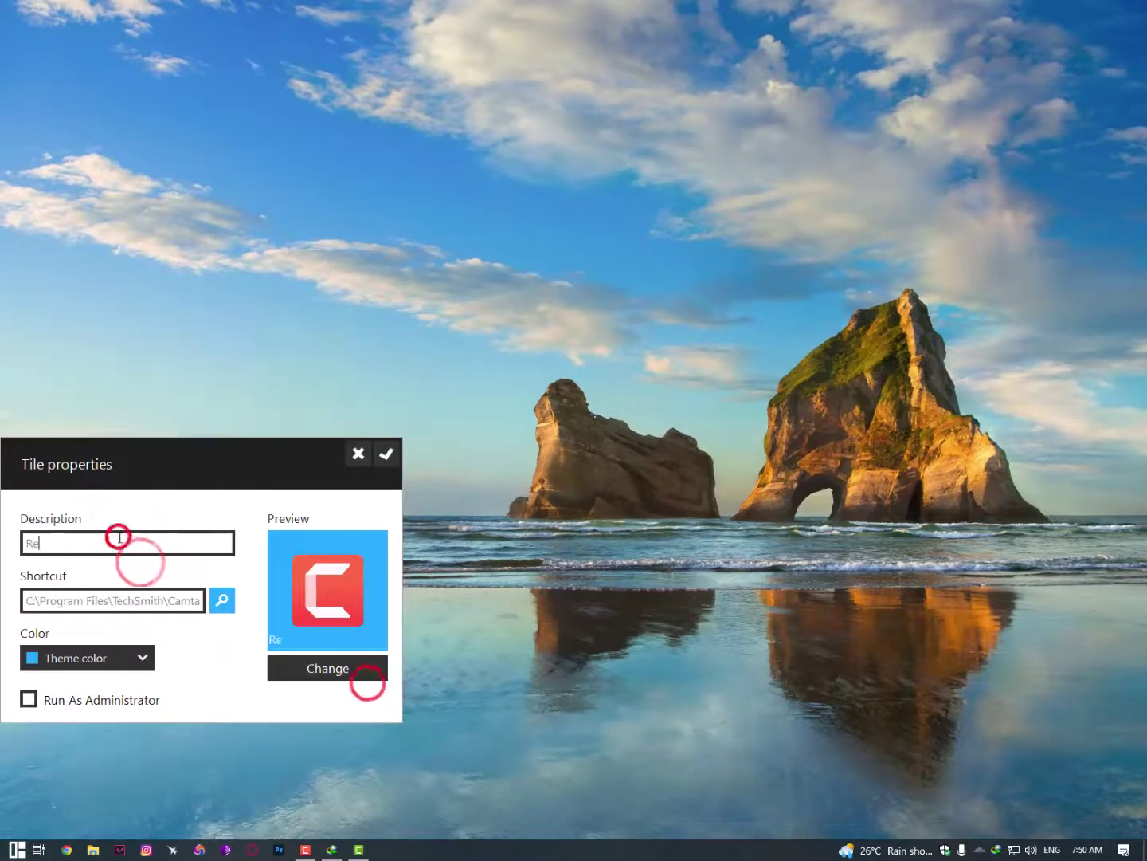
left_click(140, 656)
left_click(49, 721)
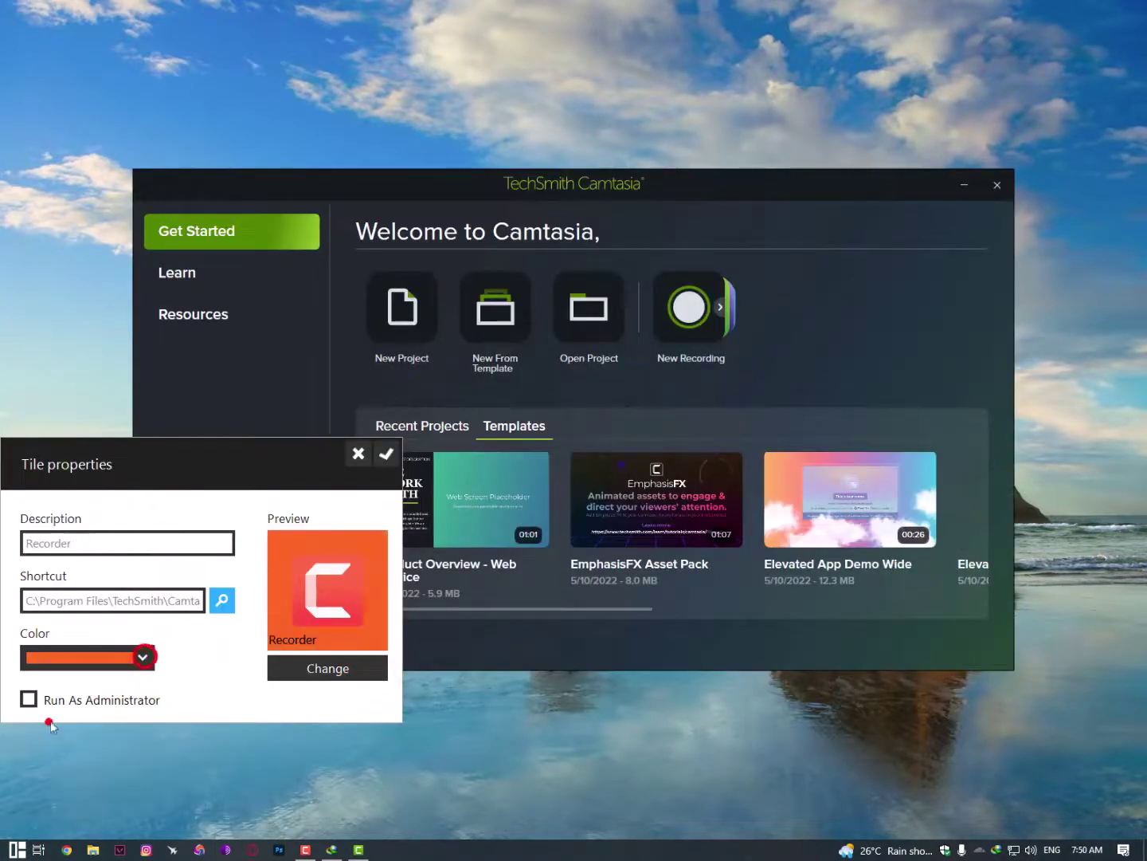
left_click(139, 657)
left_click(49, 735)
left_click(245, 759)
left_click(966, 177)
Pin Camtasia 2022 and Audacity from the desktop apps list to the two empty tiles below Recorder.
left_click(14, 851)
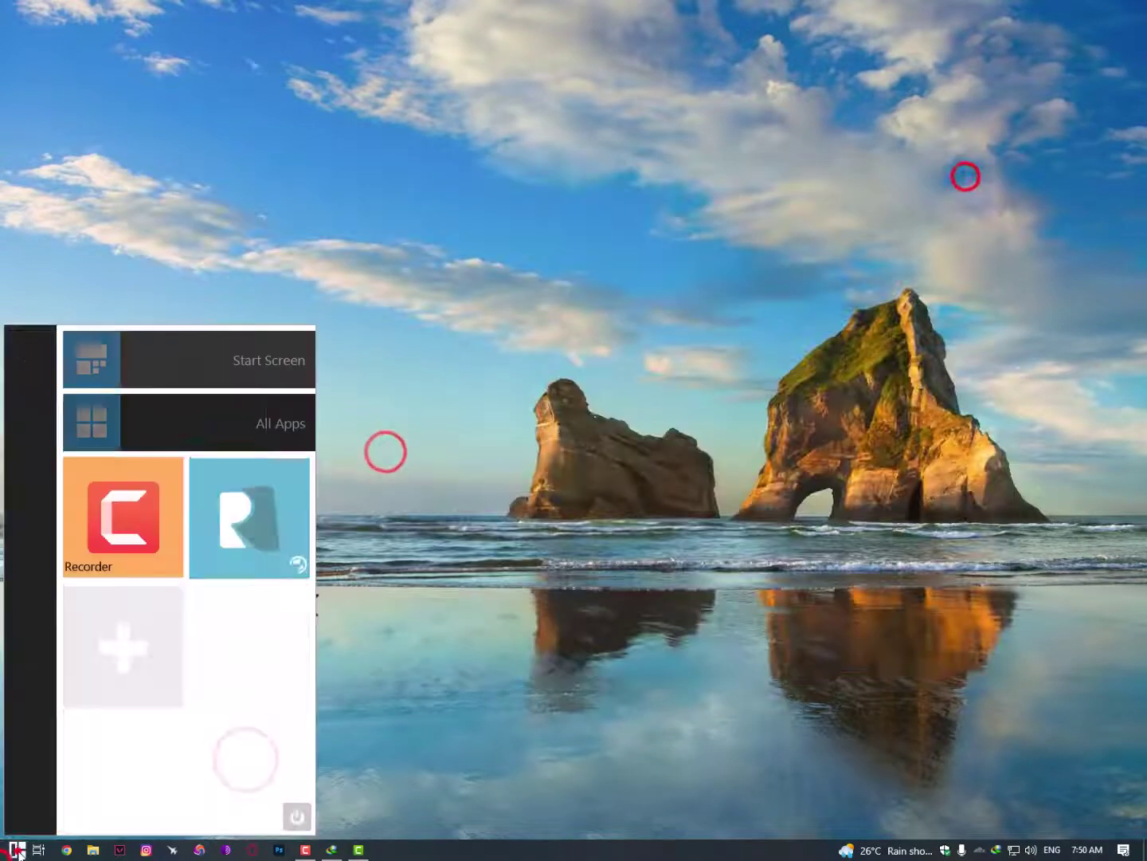
left_click(131, 635)
left_click_drag(368, 455, 127, 641)
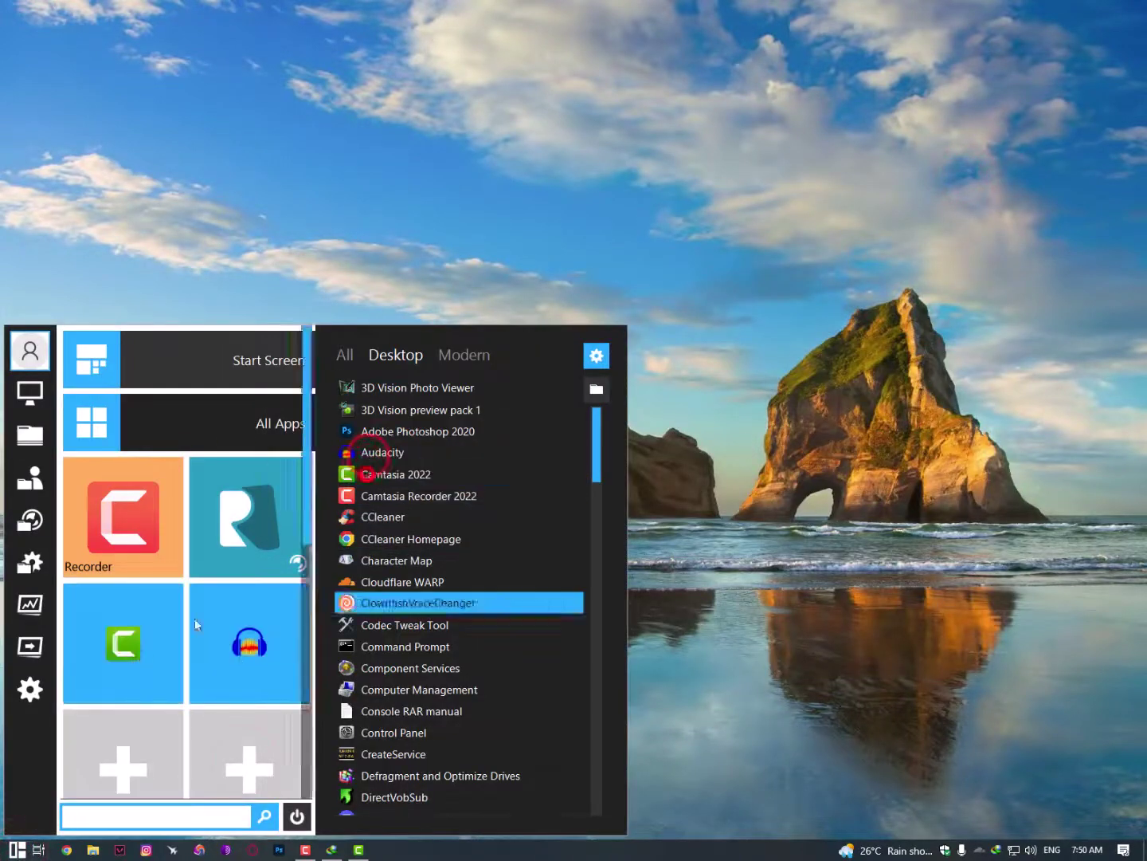
Fill further empty tiles with programs from the desktop apps list, including Nox.
scroll(196, 621, "down", 2)
left_click_drag(359, 520, 389, 541)
scroll(375, 635, "down", 2)
scroll(374, 636, "down", 2)
left_click_drag(374, 646, 240, 655)
scroll(379, 701, "down", 3)
left_click_drag(378, 711, 128, 643)
scroll(382, 696, "down", 18)
scroll(382, 698, "down", 2)
left_click_drag(376, 603, 225, 697)
scroll(359, 685, "down", 2)
scroll(226, 696, "down", 4)
Pin OBS from the desktop apps list to the empty tile below the first filled row.
left_click(148, 507)
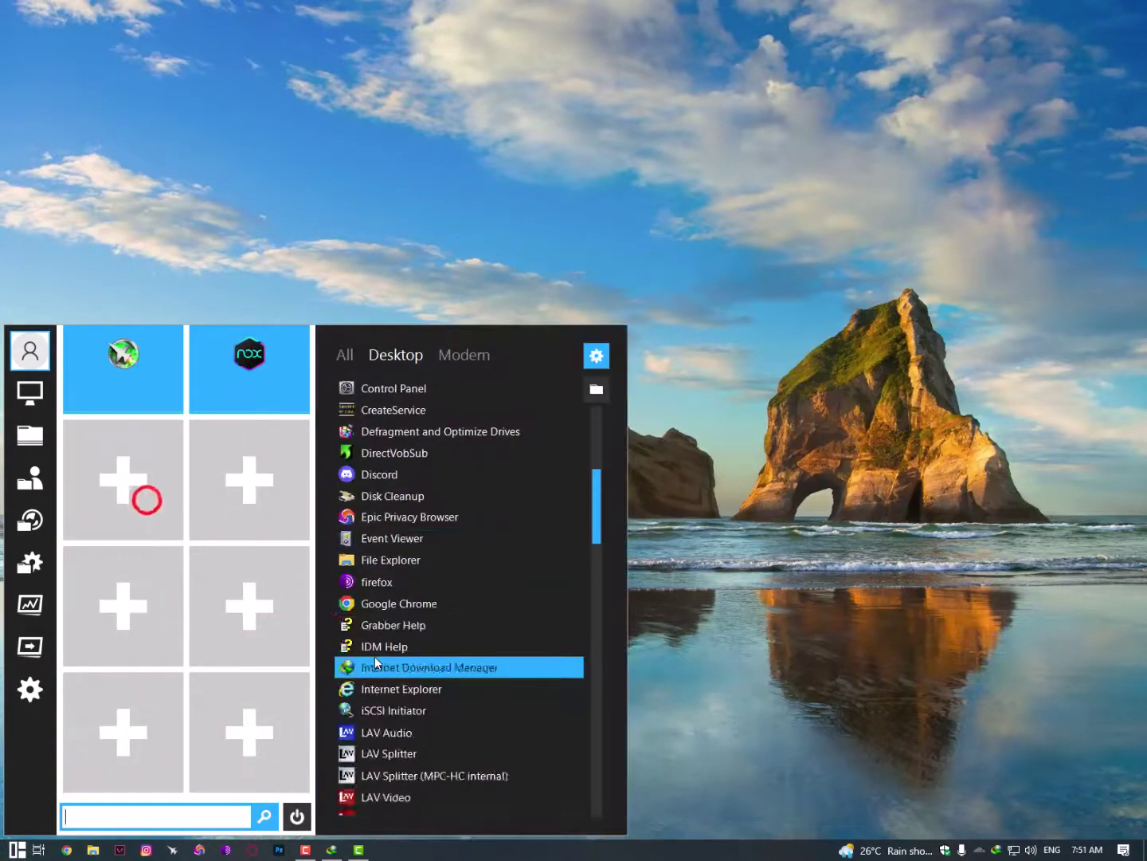
scroll(375, 656, "down", 6)
scroll(390, 727, "down", 3)
left_click(372, 570)
Pin TikTok and Spotify from the Modern apps list to the next two empty tiles.
scroll(376, 701, "down", 2)
scroll(375, 724, "down", 9)
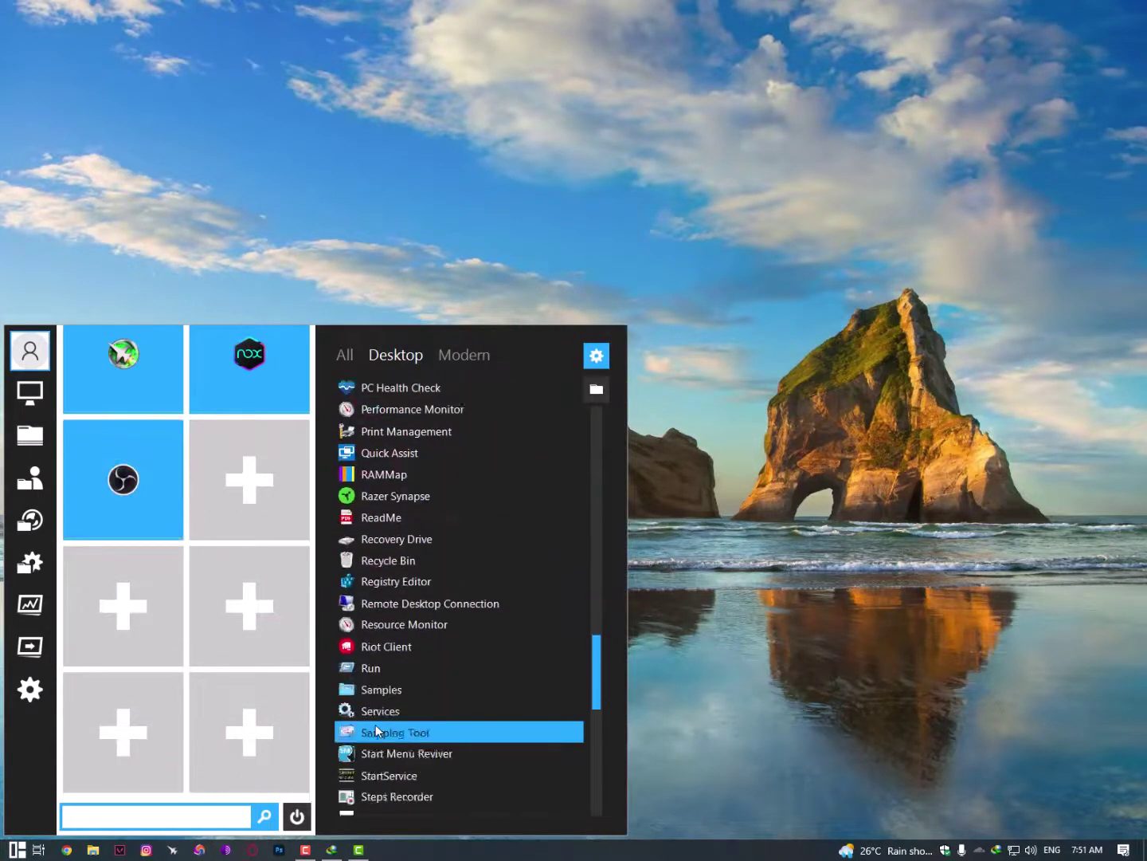
scroll(367, 719, "up", 2)
left_click(463, 355)
scroll(388, 709, "down", 10)
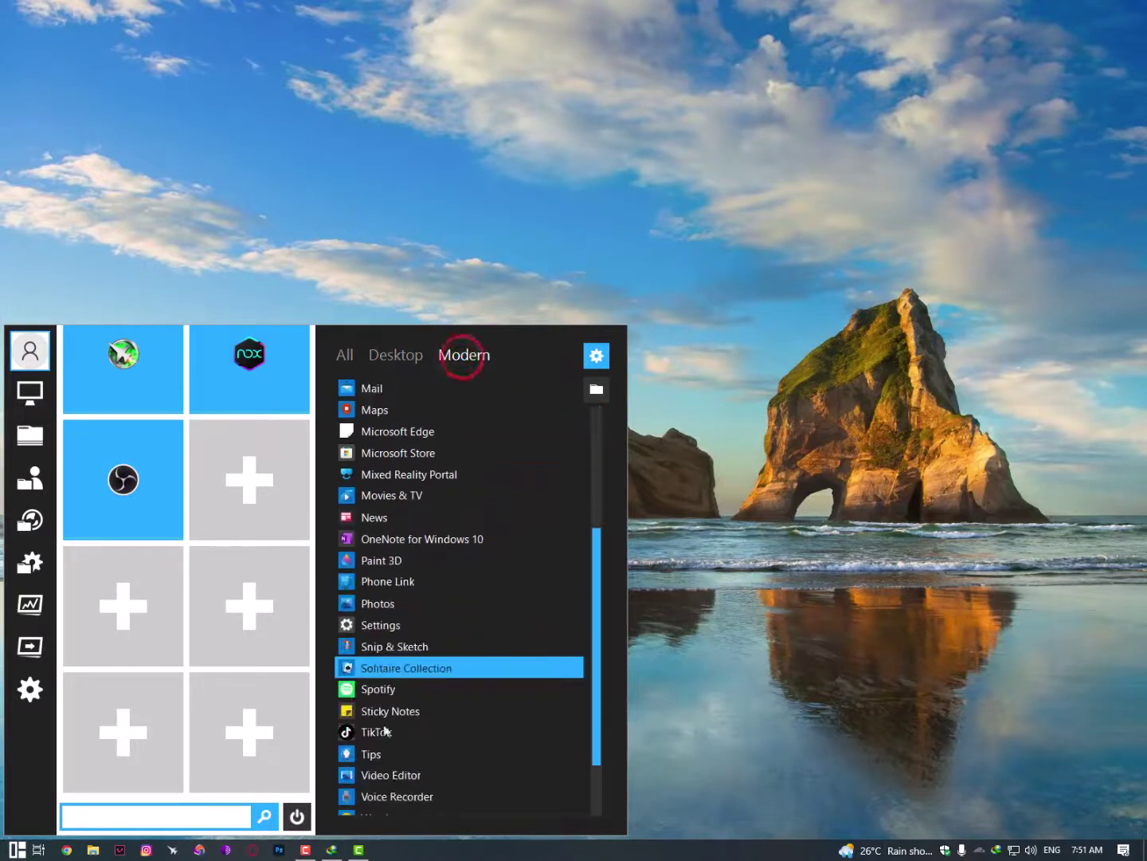
left_click(383, 732)
scroll(386, 642, "down", 3)
left_click(384, 628)
scroll(380, 764, "down", 1)
scroll(381, 597, "up", 14)
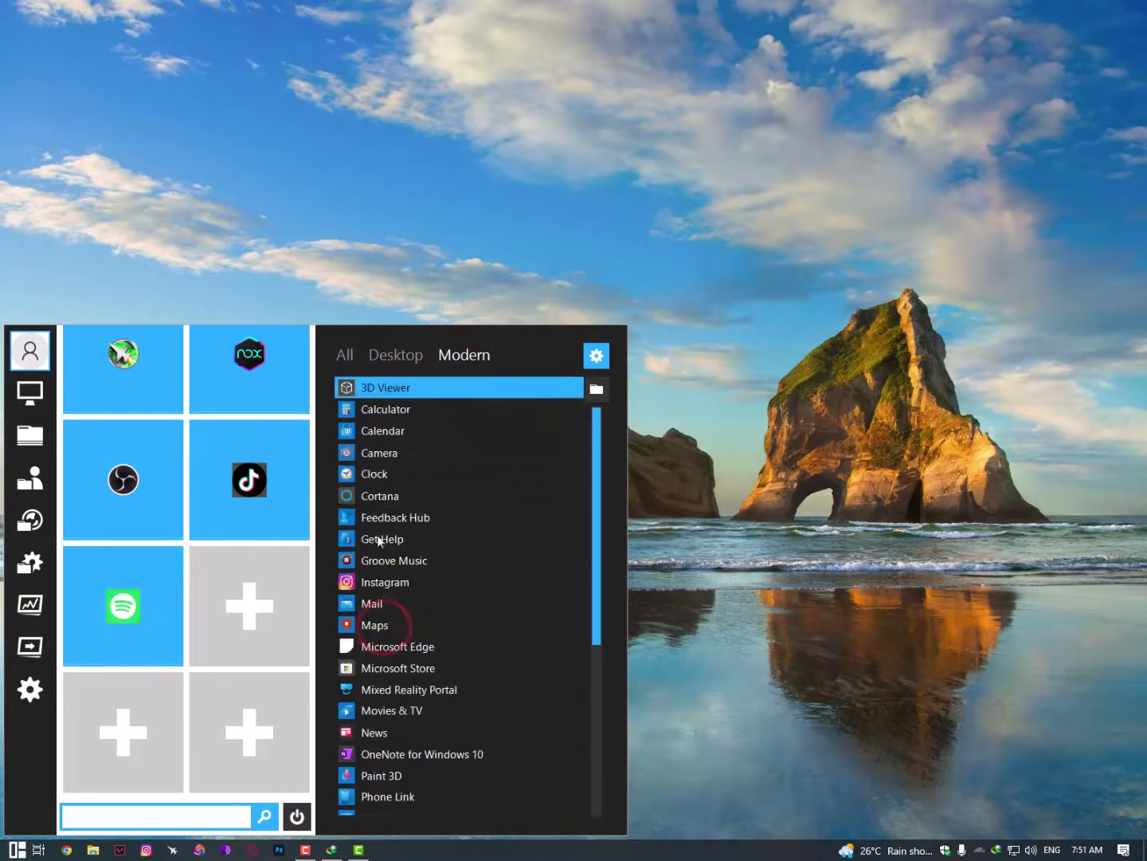
Fill the last three empty tiles with Adobe Photoshop 2020, CCleaner and Cloudflare WARP from the list of all apps.
left_click(351, 354)
left_click_drag(383, 454, 262, 609)
scroll(386, 581, "down", 1)
left_click_drag(386, 581, 146, 750)
left_click_drag(386, 668, 259, 736)
scroll(387, 687, "down", 5)
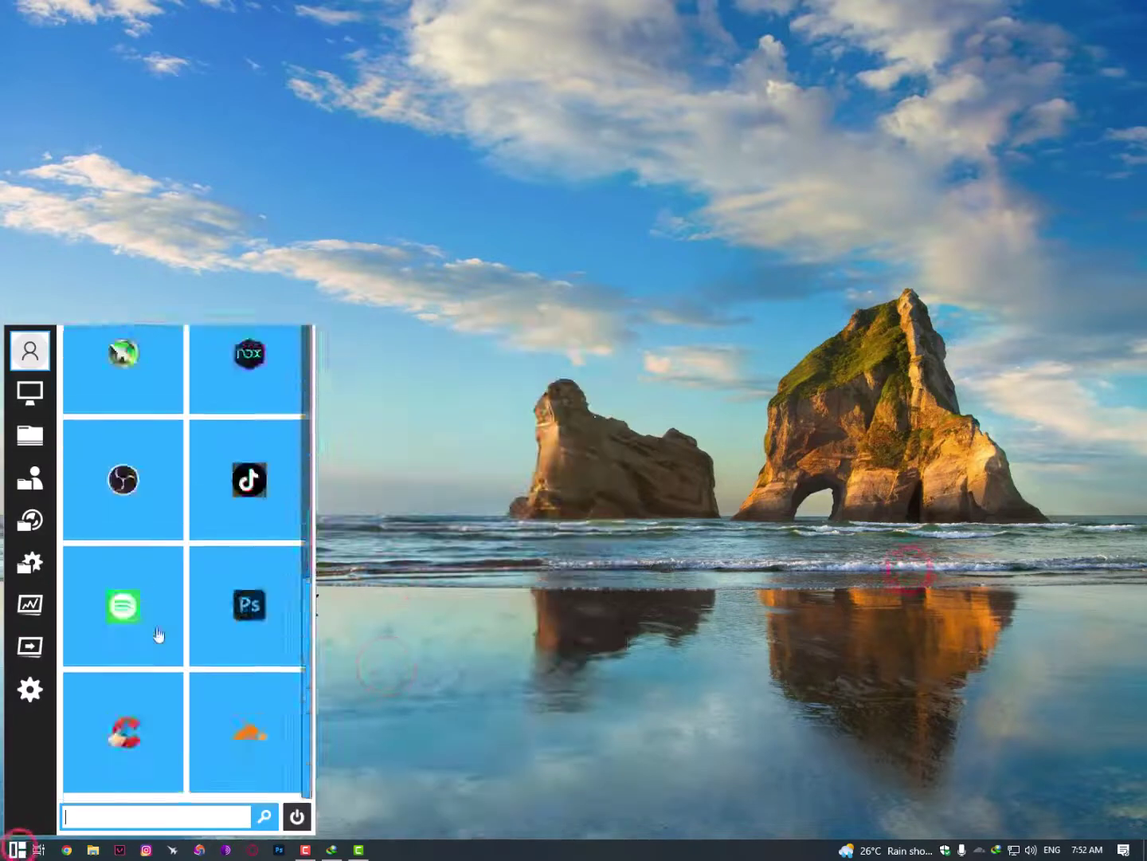
Set the Camtasia tile's shortcut to the Camtasia program file in the Camtasia 2022 folder.
right_click(156, 635)
left_click(169, 678)
left_click(221, 603)
scroll(155, 575, "down", 20)
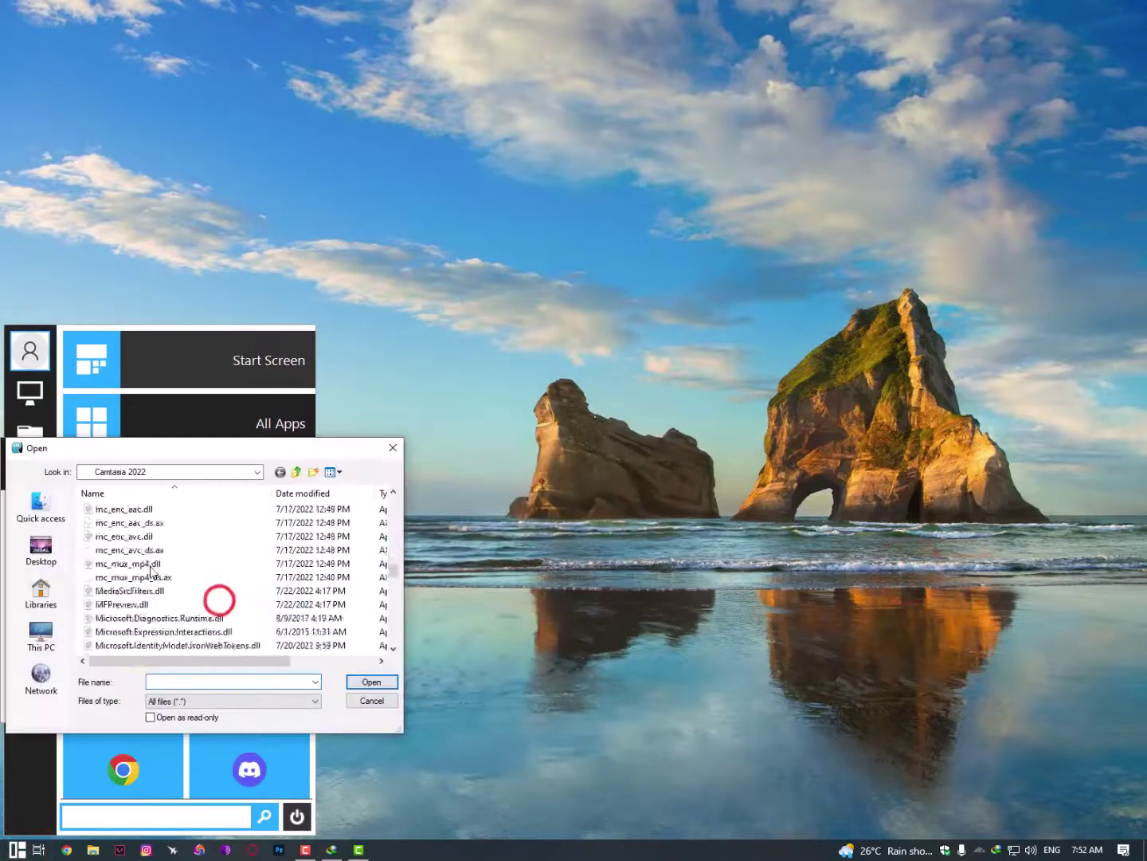
left_click(136, 606)
key("c")
left_click(124, 647)
left_click(360, 682)
Set the Camtasia tile's color to light pink and save its properties.
left_click(145, 662)
left_click(33, 770)
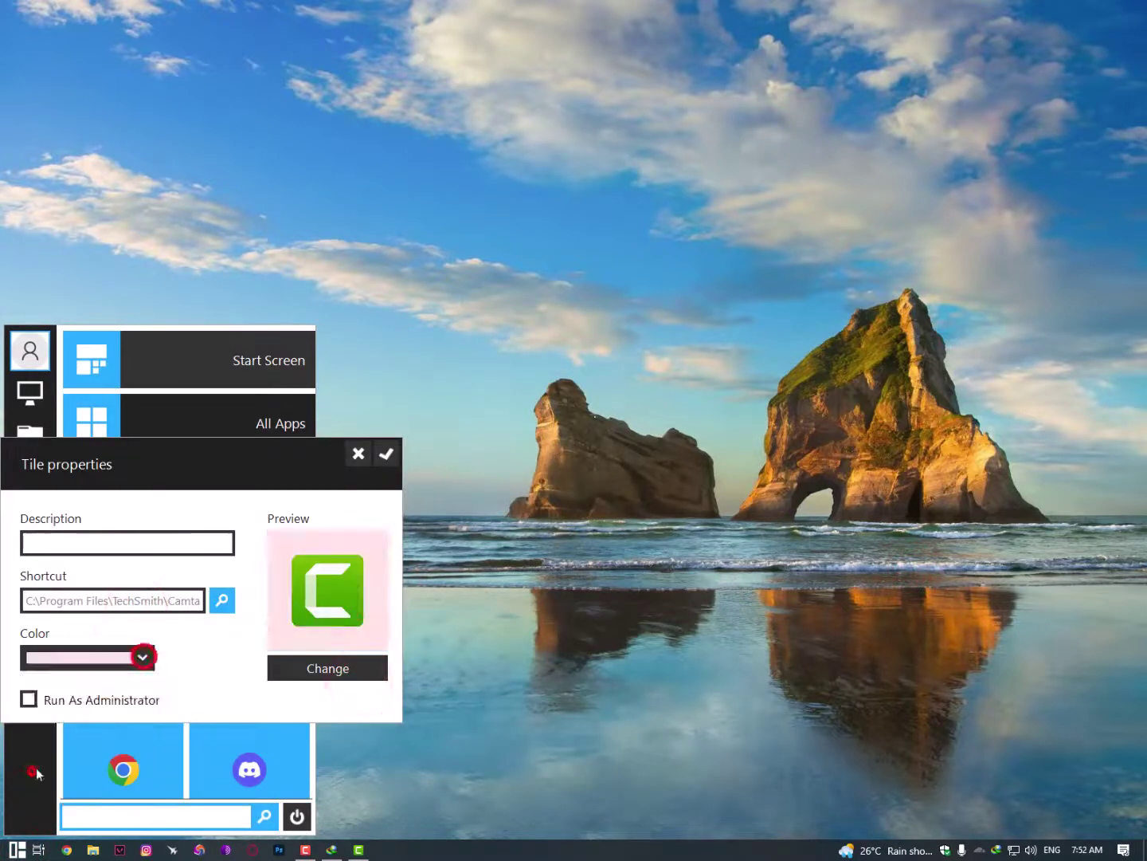
left_click(387, 454)
Set the Audacity tile's shortcut to the Audacity program file in the Audacity folder and save the tile.
right_click(235, 625)
left_click(251, 670)
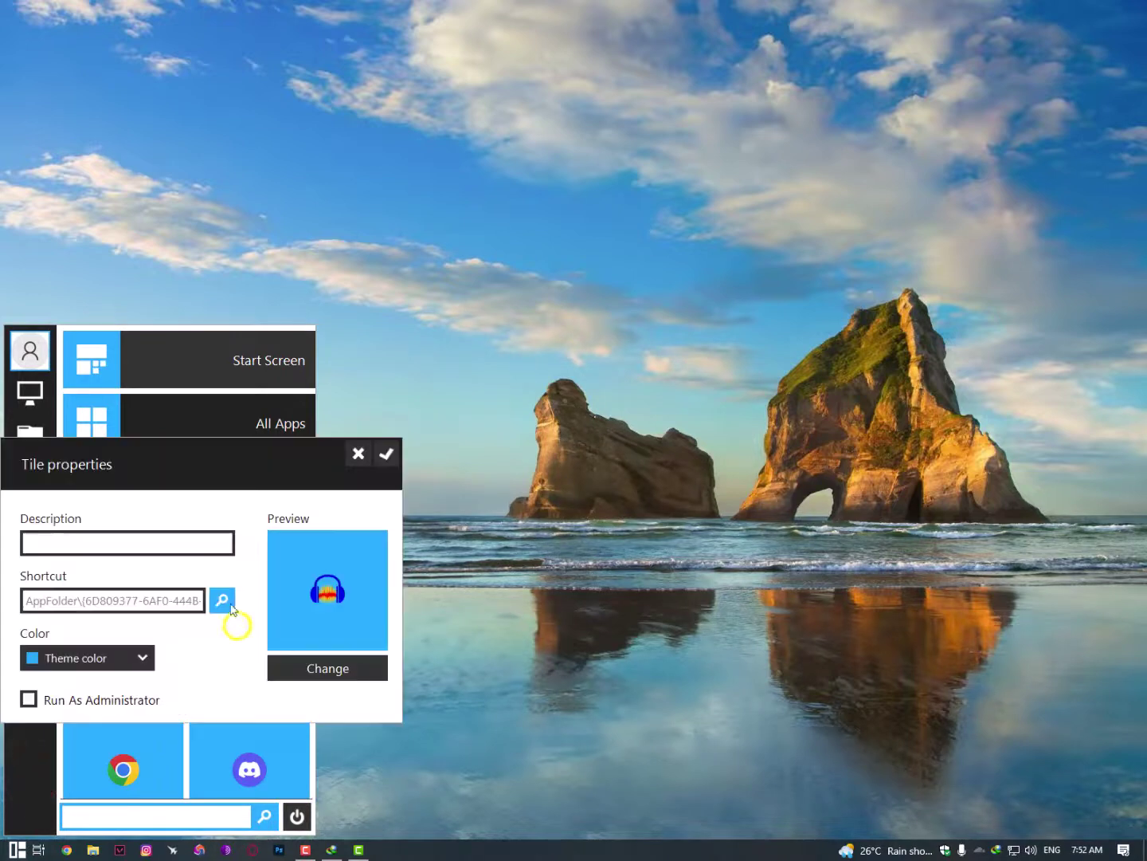
left_click(228, 602)
left_click(255, 471)
left_click(169, 646)
double_click(145, 554)
double_click(137, 523)
left_click(120, 578)
left_click(372, 682)
left_click(382, 455)
Open the Chrome tile's properties and browse the C: drive for a new shortcut file.
scroll(380, 459, "down", 3)
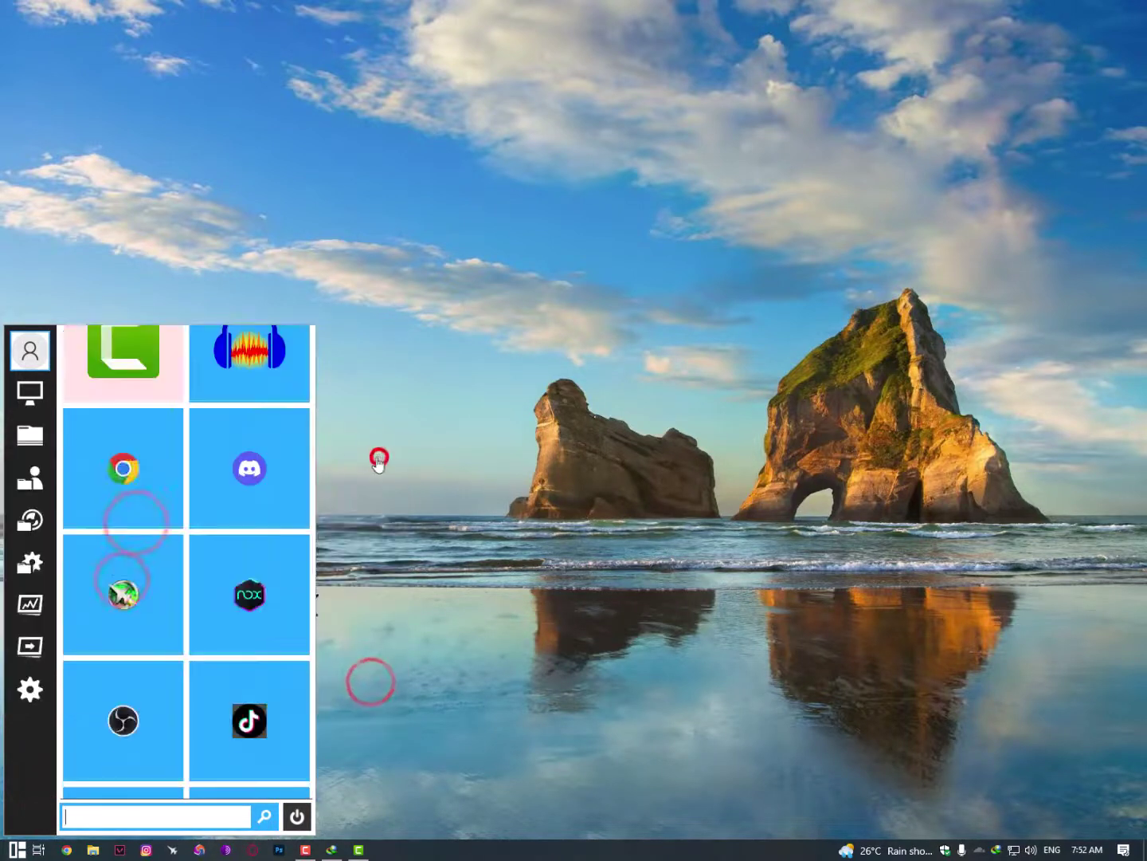
right_click(111, 457)
left_click(127, 501)
left_click(222, 601)
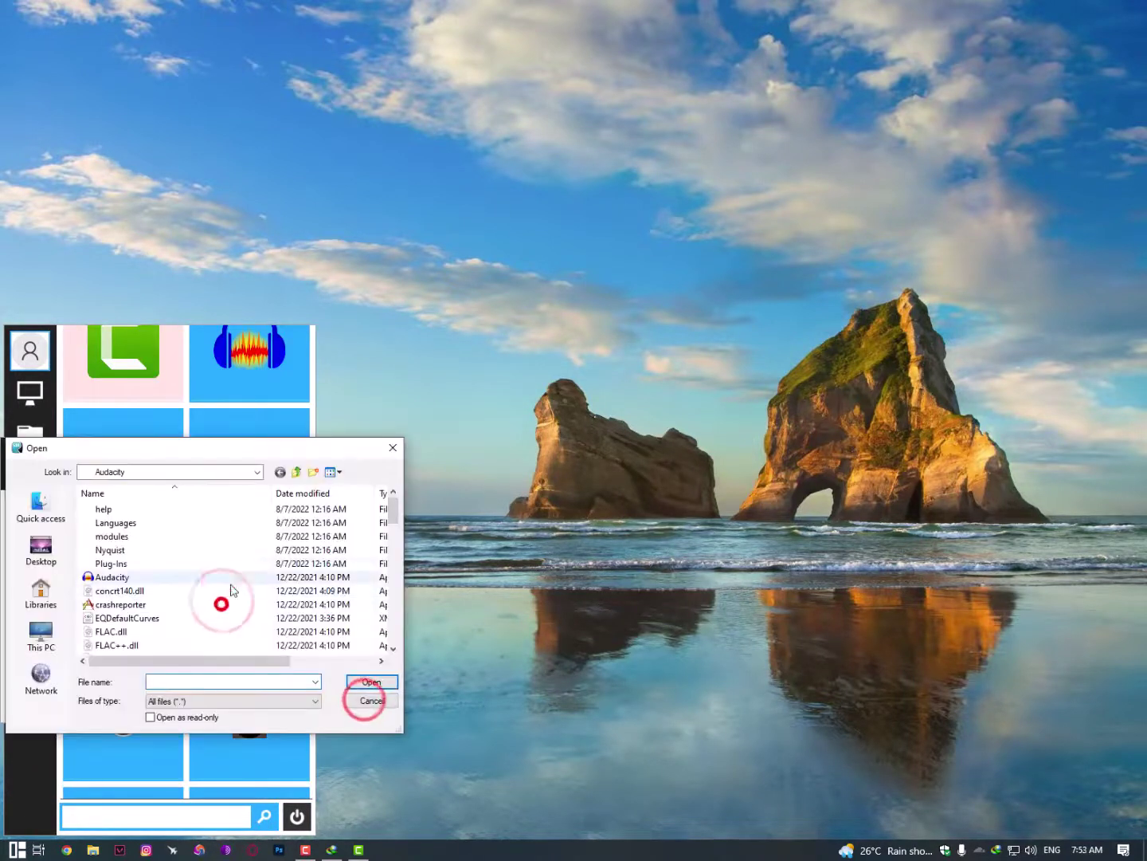
left_click(256, 472)
left_click(178, 646)
Try to find the Google Chrome program file in Google's update folder under Program Files (x86).
double_click(155, 564)
double_click(129, 535)
double_click(129, 512)
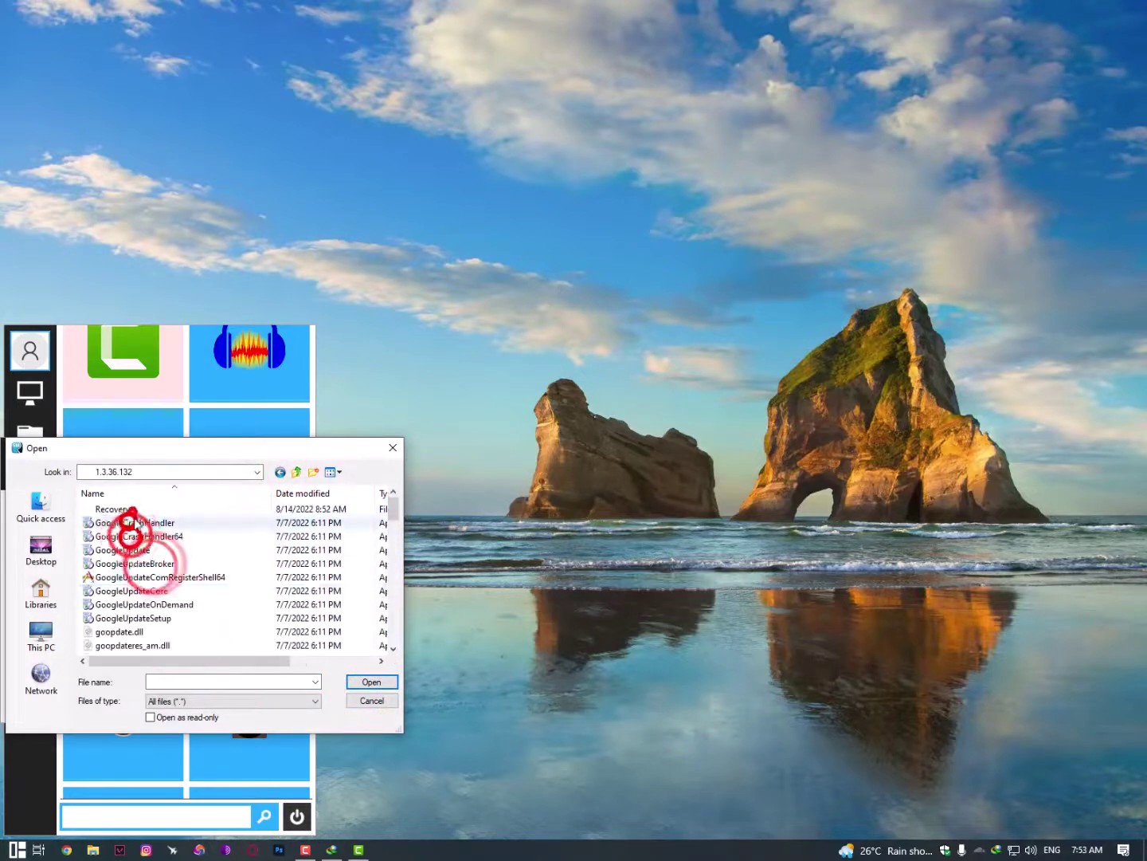
scroll(134, 557, "down", 4)
left_click(140, 585)
scroll(141, 585, "down", 11)
left_click(142, 568)
scroll(224, 614, "up", 11)
left_click(223, 605)
double_click(226, 684)
type("googlechr")
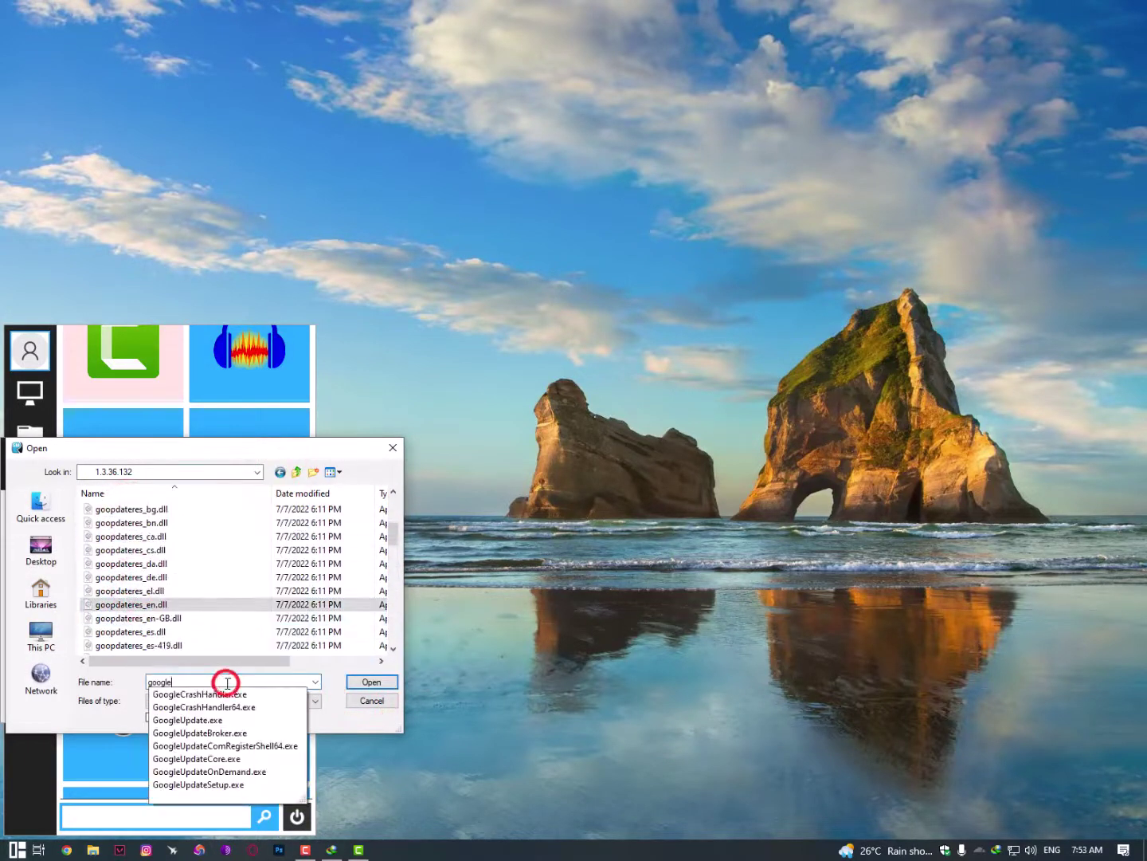
Go back from the Google update folder to the root of Local Disk (C:).
left_click(281, 473)
left_click(281, 472)
left_click(189, 513)
left_click(182, 527)
key("BackSpace")
key("BackSpace")
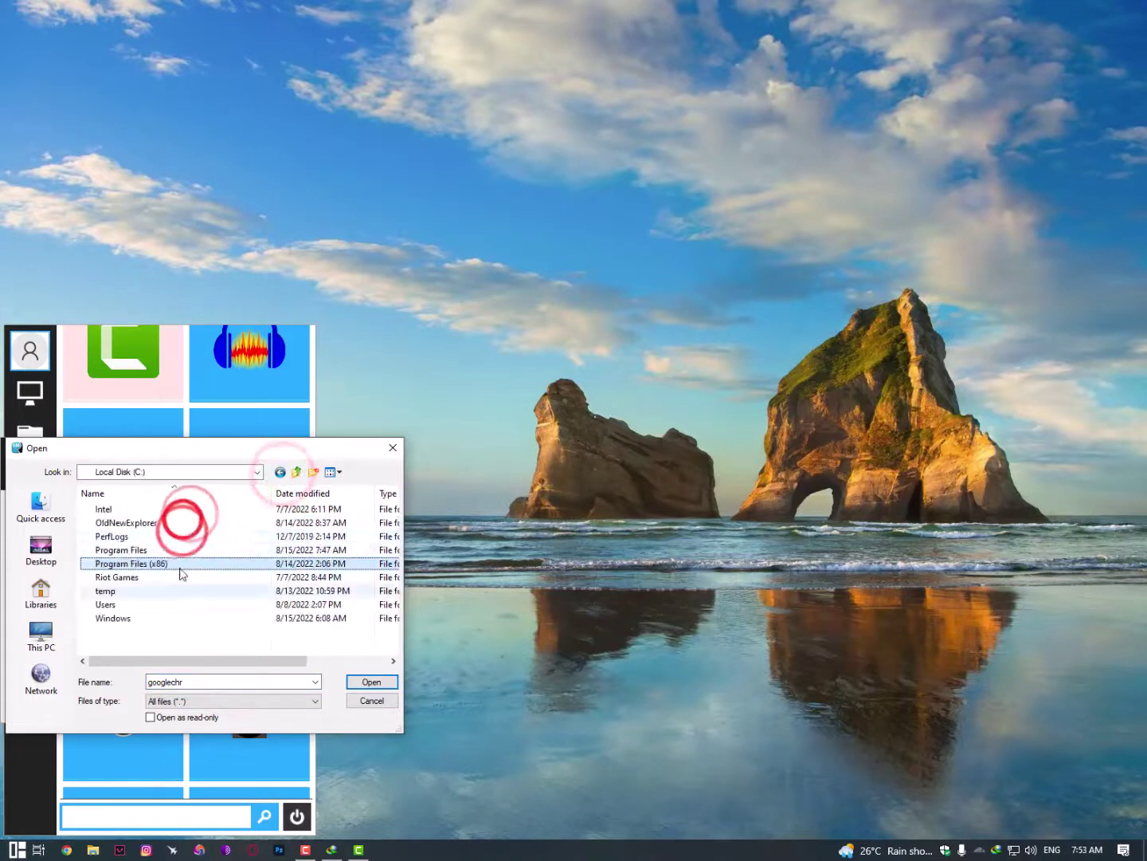
Set the tile's shortcut to the VALORANT program file in the Riot Games\VALORANT\live folder.
double_click(178, 578)
double_click(161, 520)
double_click(133, 508)
left_click(125, 565)
left_click(360, 683)
left_click(360, 682)
Browse the desktop folder for a custom image for the VALORANT tile.
left_click(320, 671)
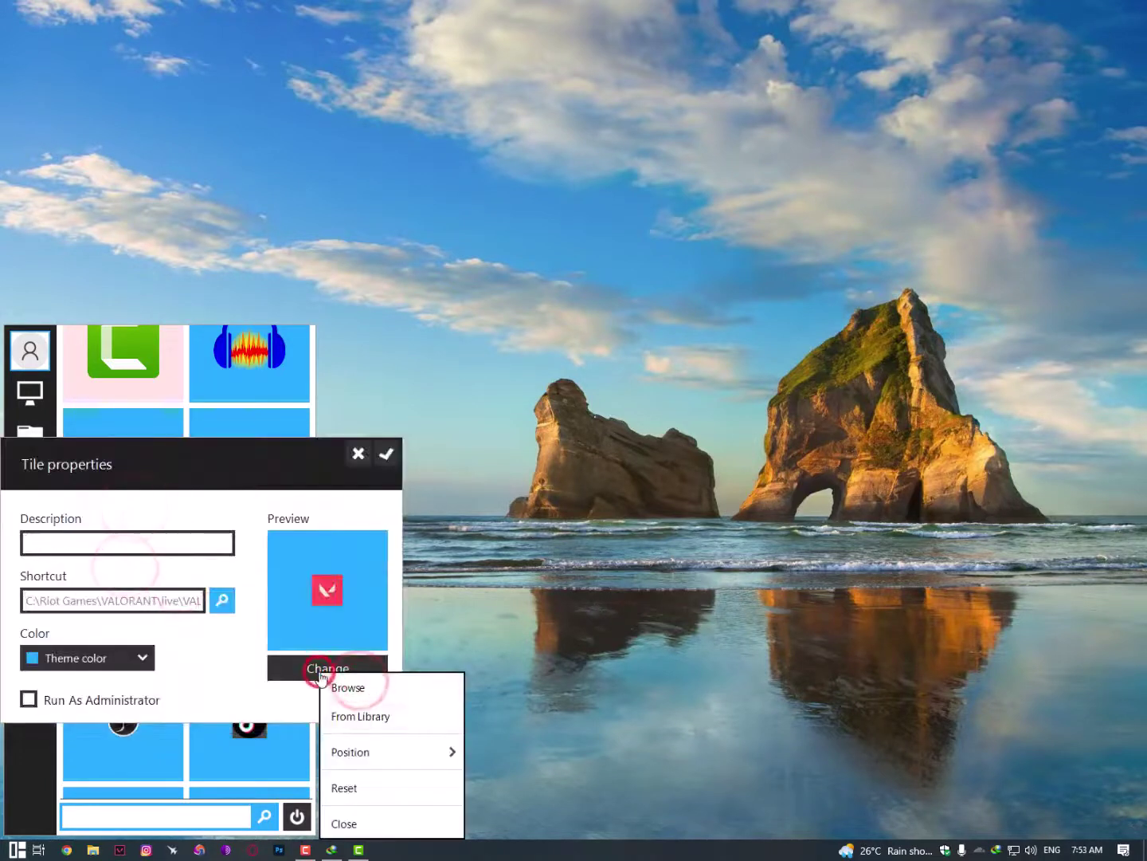
left_click(347, 687)
scroll(200, 637, "down", 2)
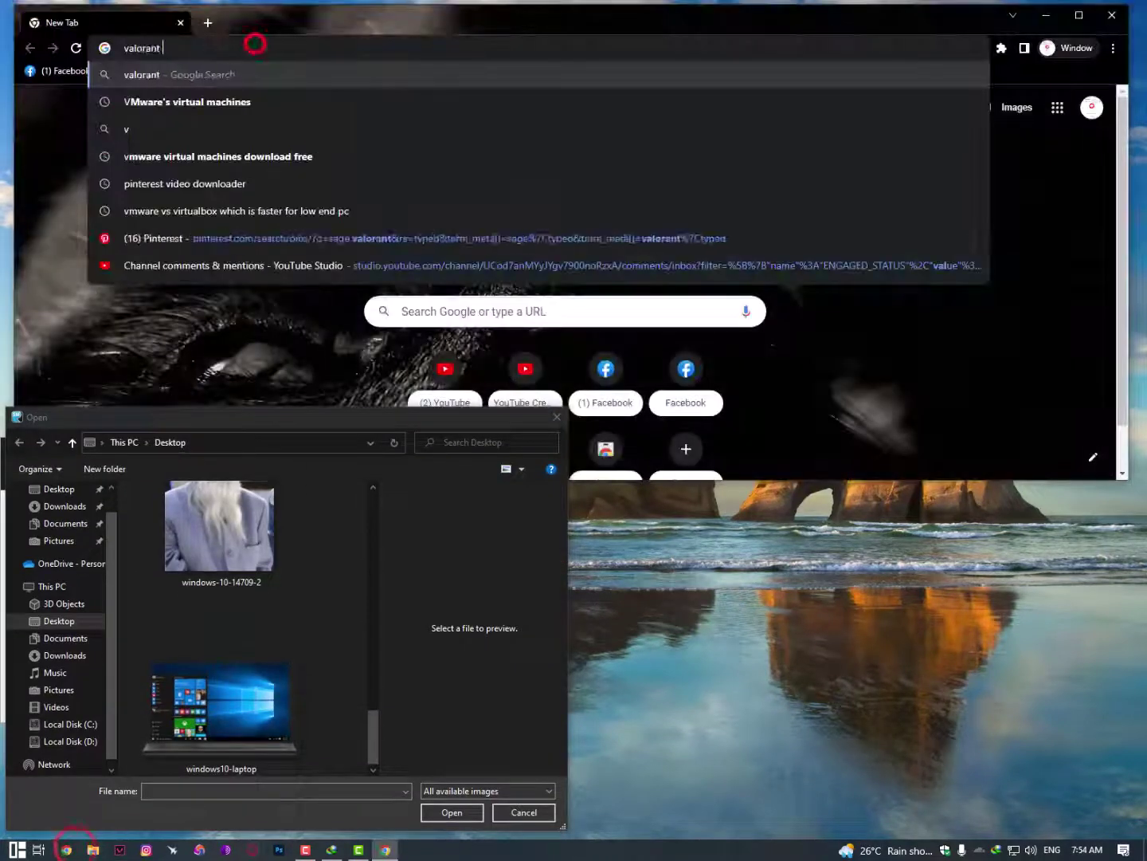
Switch to Chrome, search Google for "valorant png" and preview logo images from the results.
type("png")
key("Return")
left_click(191, 291)
left_click(405, 299)
right_click(835, 155)
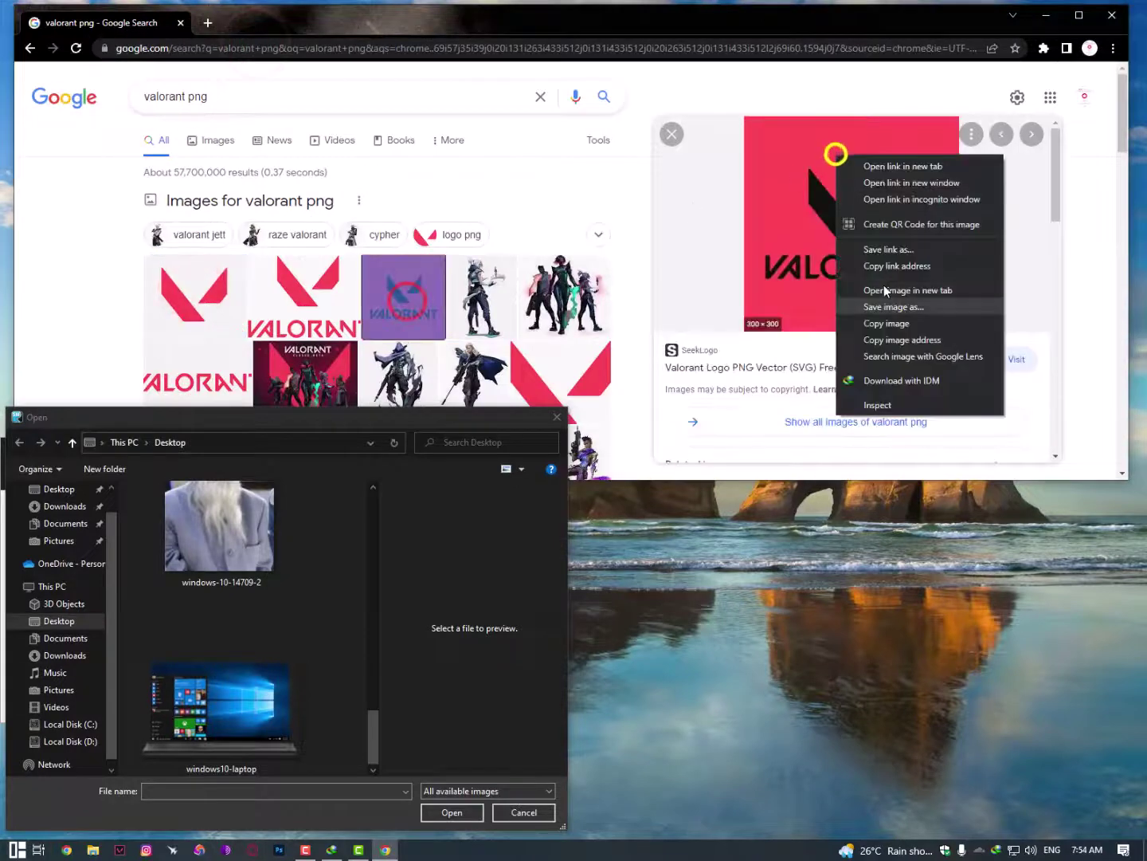
Save the pink VALORANT logo from Wikimedia Commons and choose it as the tile's image.
scroll(415, 271, "down", 1)
left_click(318, 233)
right_click(792, 183)
left_click(854, 334)
left_click_drag(576, 16, 754, 189)
left_click(176, 166)
left_click(33, 168)
left_click(964, 636)
scroll(230, 637, "down", 2)
double_click(231, 666)
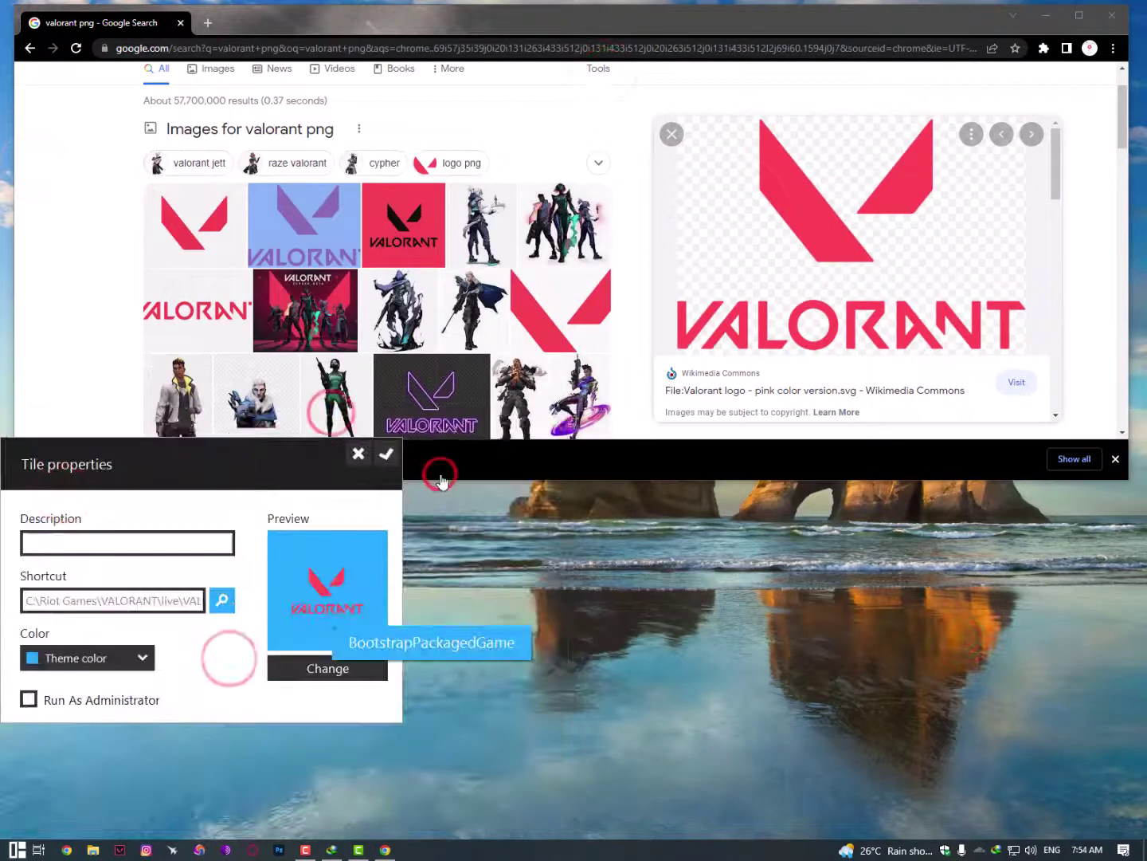
Set the VALORANT tile's color to light pink.
left_click(128, 659)
left_click(117, 756)
left_click(143, 658)
left_click(30, 771)
Reapply the downloaded VALORANT logo as the tile's image and save the tile properties.
left_click(316, 666)
left_click(328, 676)
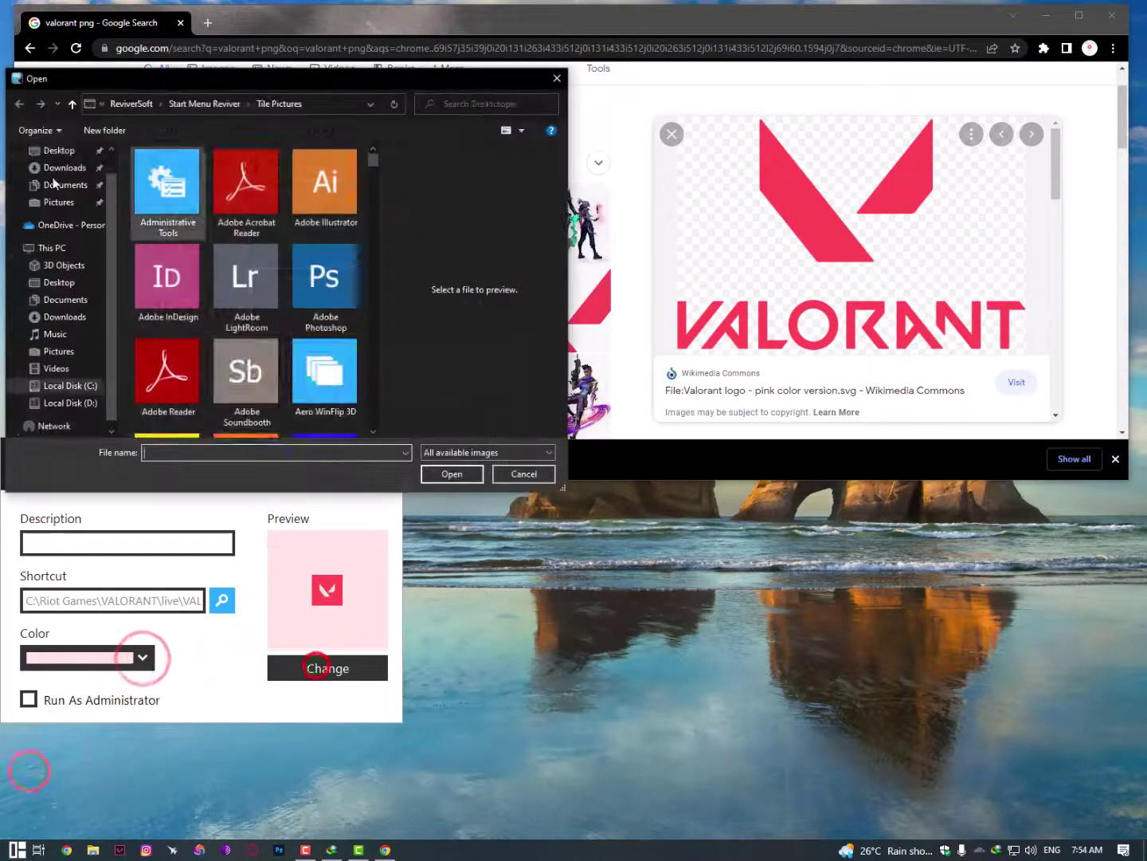
left_click(53, 178)
scroll(225, 209, "down", 2)
left_click(224, 208)
left_click(437, 473)
left_click(384, 458)
Check the customized tiles in the start menu, and close the Chrome window.
left_click(17, 848)
mouse_move(310, 510)
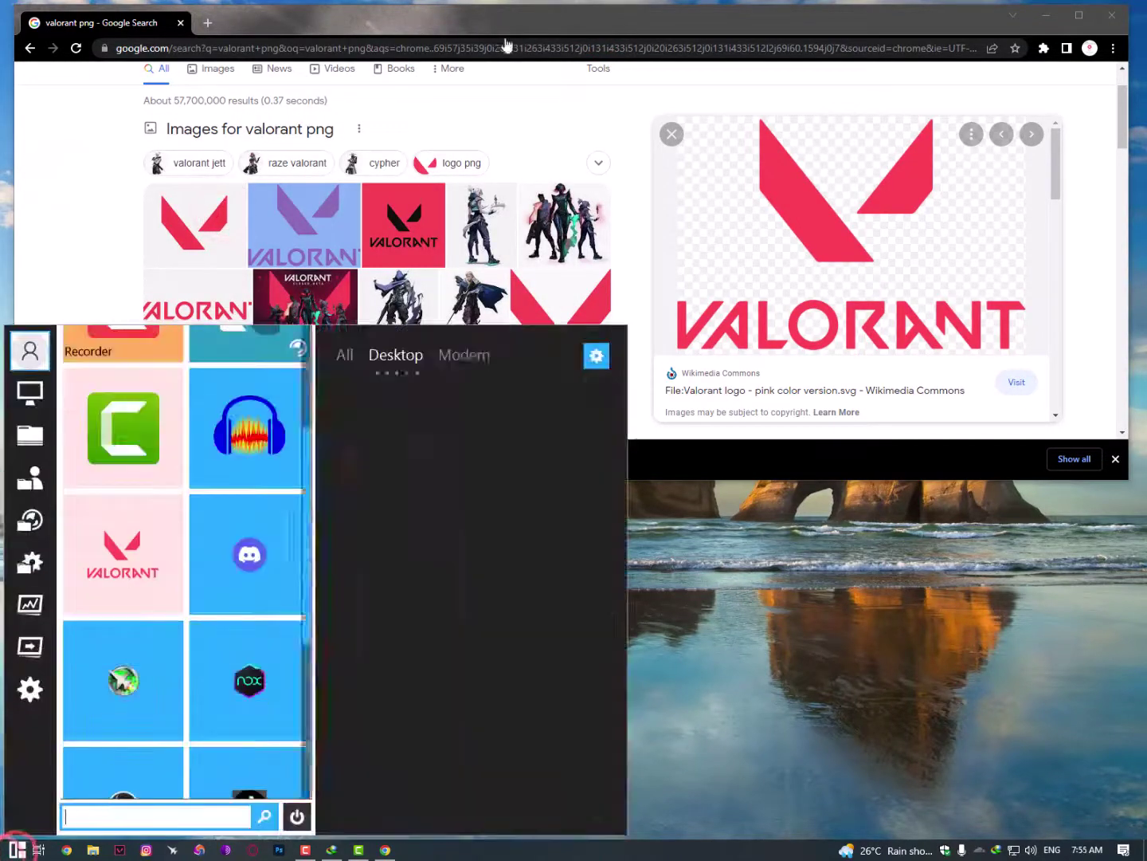
left_click(350, 353)
double_click(597, 23)
left_click(1086, 184)
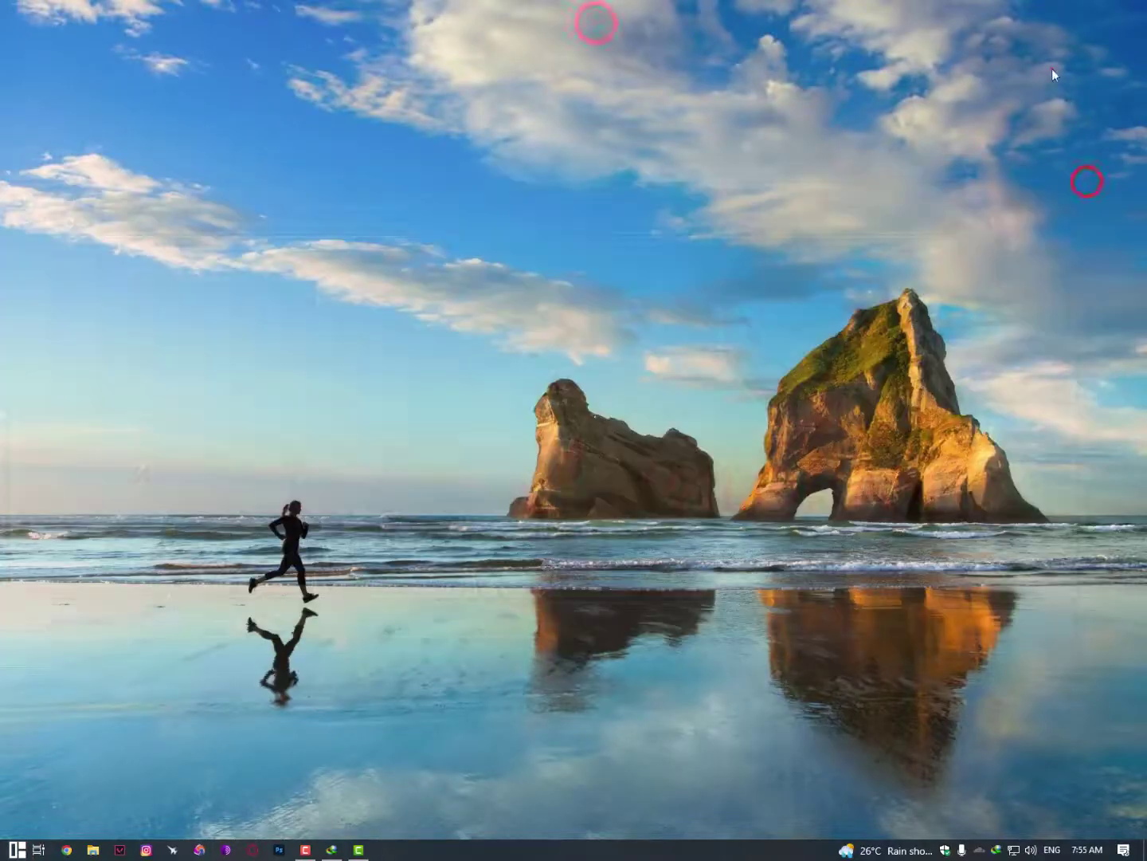